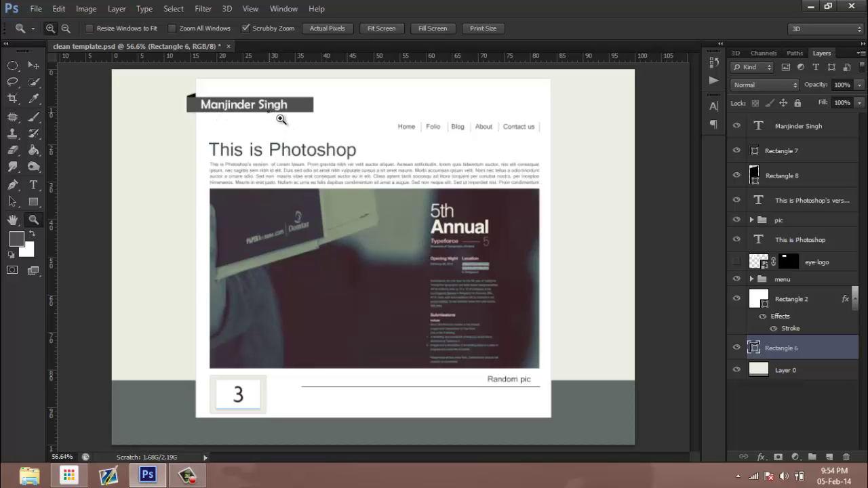
# Step: Zoom and scroll around the template to inspect the header banner and page corners
pyautogui.moveTo(278, 117); pyautogui.dragTo(318, 128)
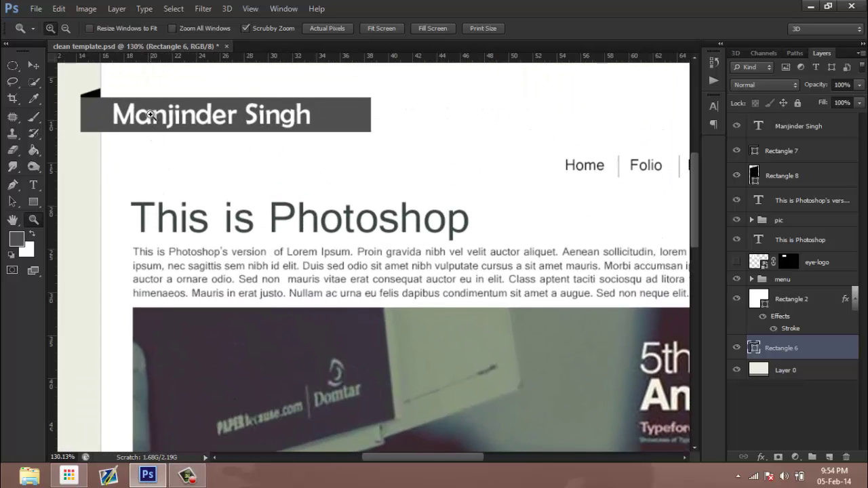
pyautogui.moveTo(410, 175); pyautogui.dragTo(377, 173)
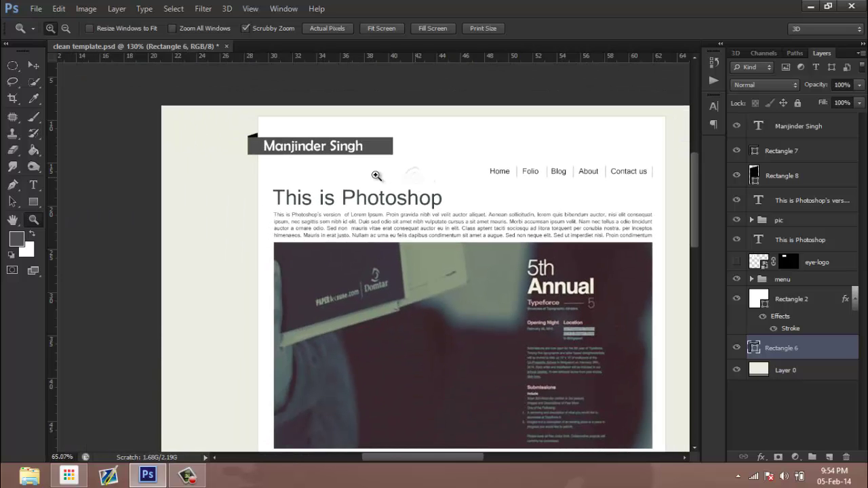
pyautogui.scroll(-1, 319, 226)
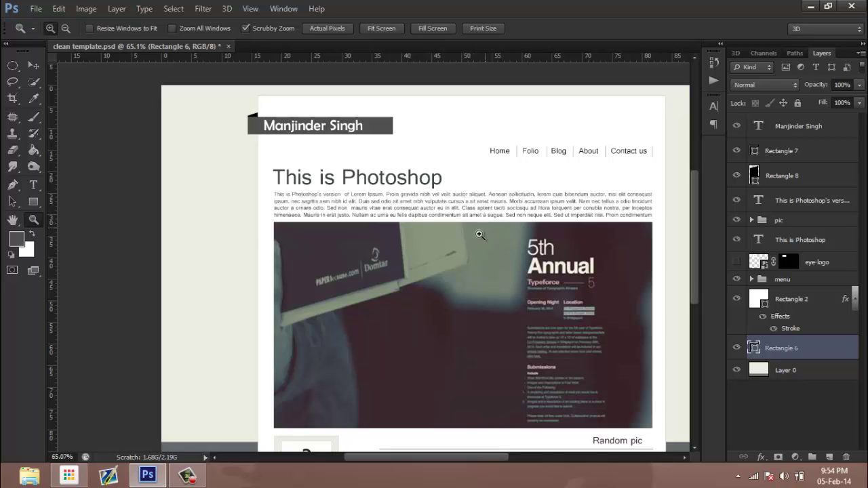
pyautogui.moveTo(448, 464); pyautogui.dragTo(467, 462)
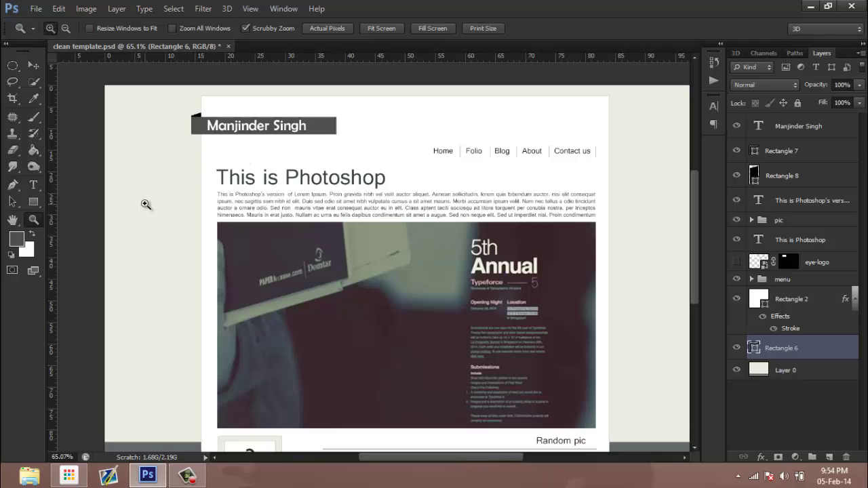
pyautogui.scroll(-1, 410, 177)
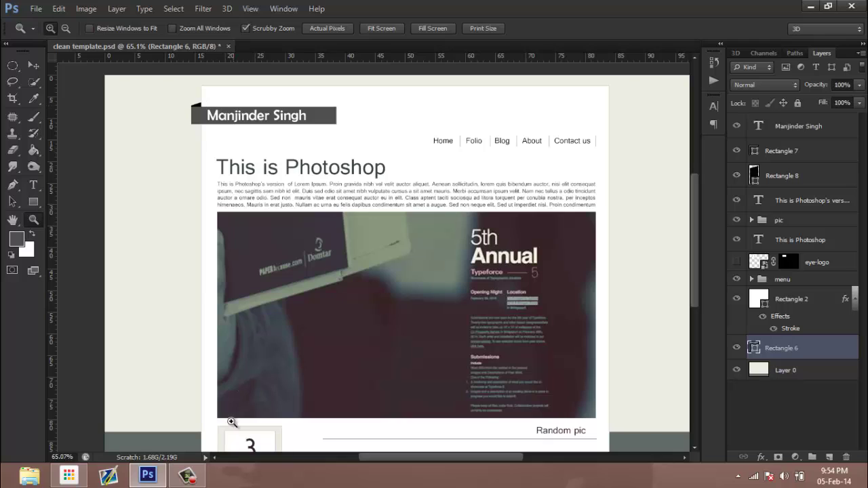
pyautogui.scroll(-1, 233, 425)
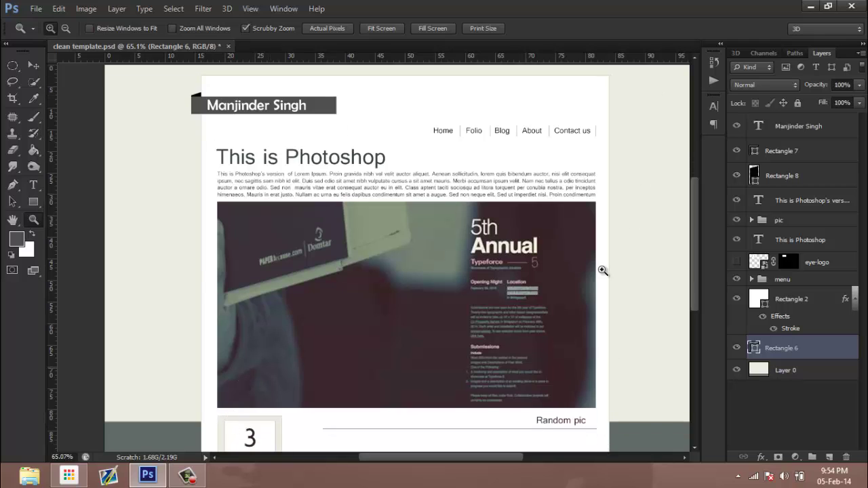
pyautogui.scroll(1, 239, 121)
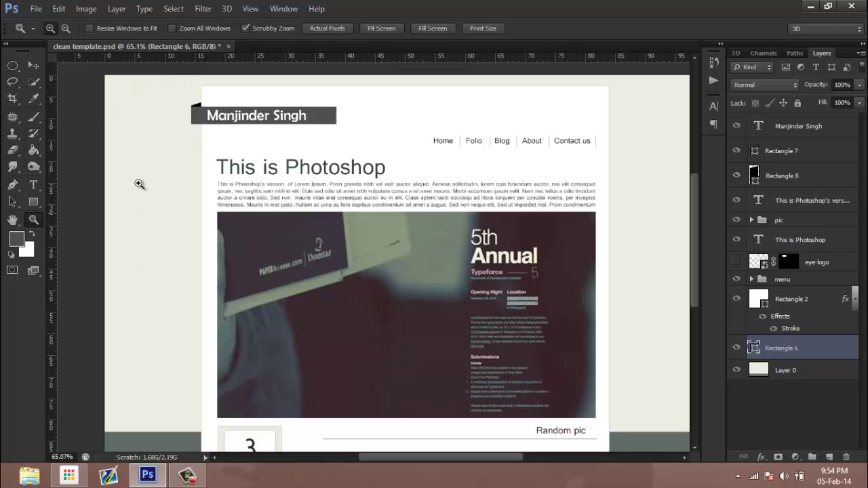
pyautogui.moveTo(107, 112)
pyautogui.mouseDown()
pyautogui.moveTo(139, 132)
pyautogui.moveTo(116, 120)
pyautogui.mouseUp()
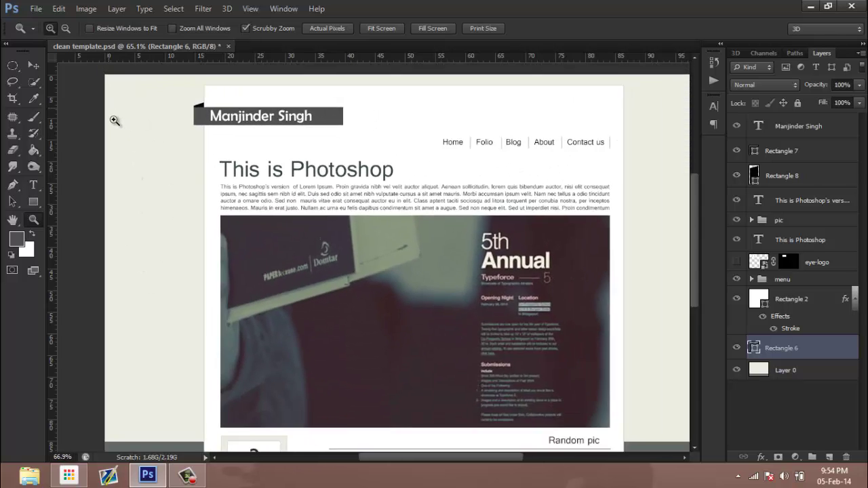
pyautogui.moveTo(603, 143)
pyautogui.mouseDown()
pyautogui.moveTo(642, 167)
pyautogui.moveTo(611, 172)
pyautogui.mouseUp()
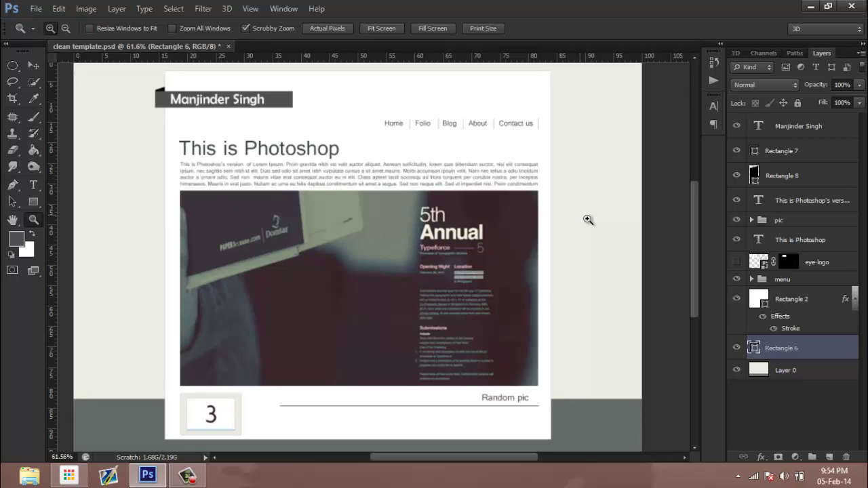
# Step: Give Layer 0 a near-black Color Overlay layer style
pyautogui.doubleClick(818, 375)
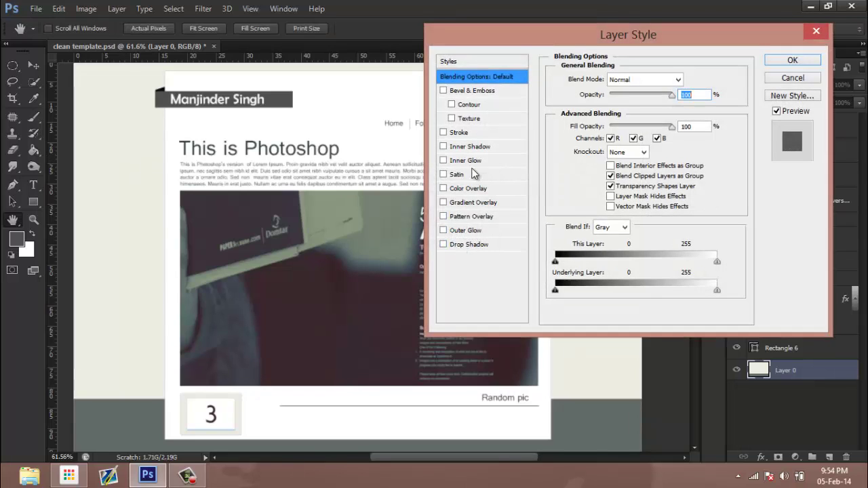
pyautogui.click(458, 188)
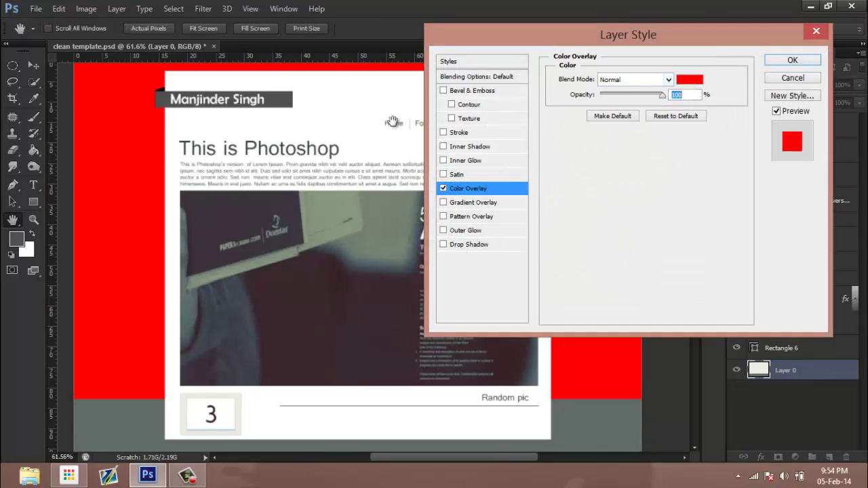
pyautogui.click(690, 79)
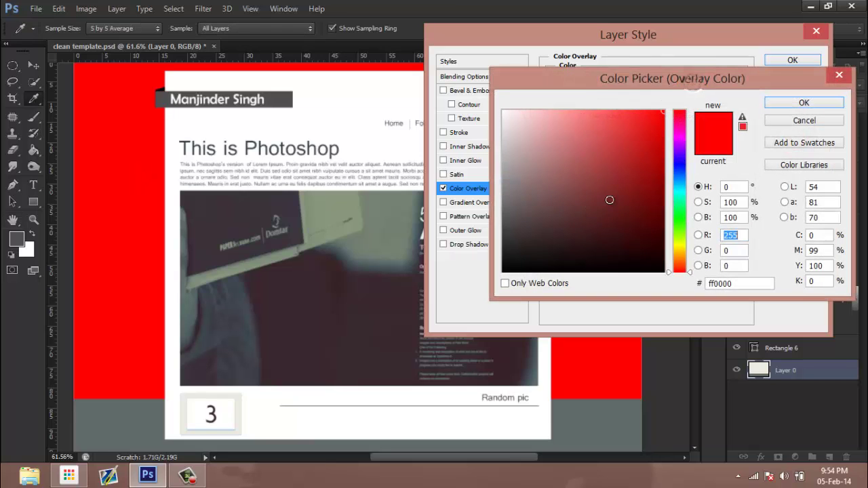
pyautogui.click(612, 200)
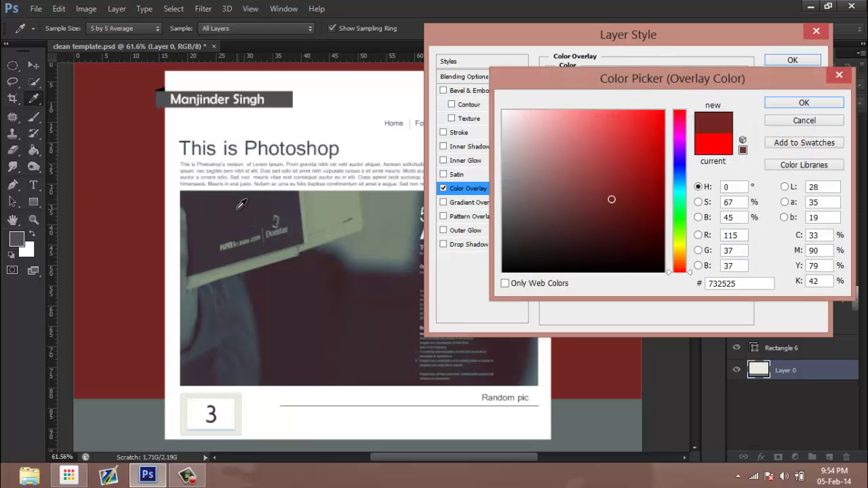
pyautogui.click(653, 269)
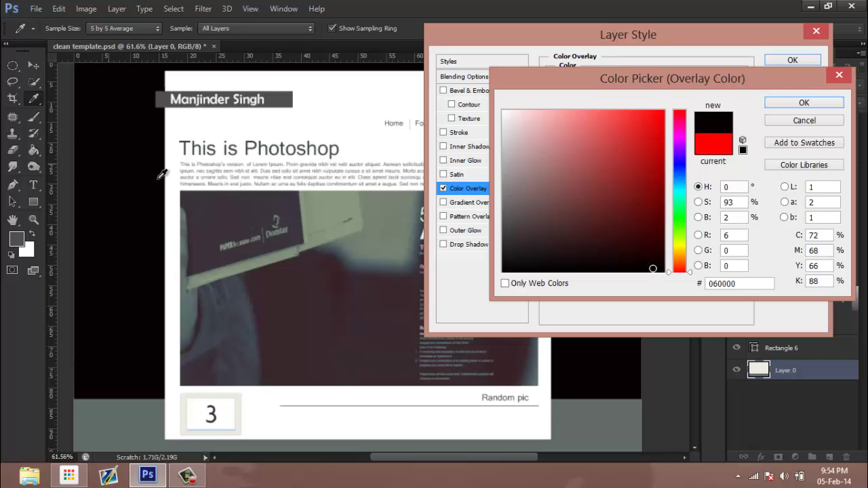
pyautogui.click(804, 102)
pyautogui.click(793, 60)
# Step: Hide Layer 0's Color Overlay effect and rezoom the view on the template
pyautogui.press('z')
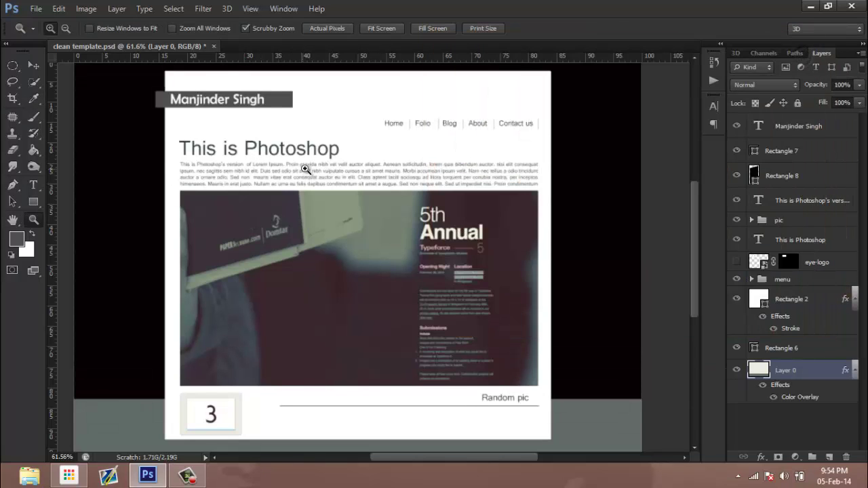
pyautogui.moveTo(318, 166); pyautogui.dragTo(305, 170)
pyautogui.click(306, 169)
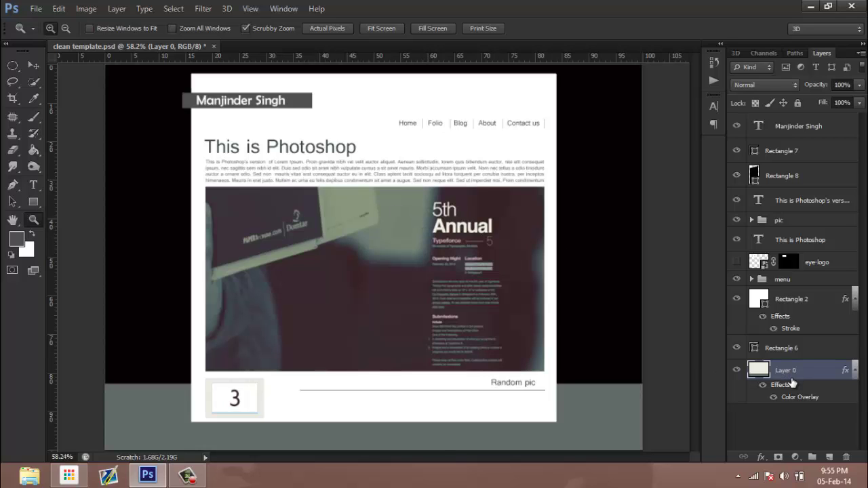
pyautogui.click(774, 398)
pyautogui.keyDown('alt'); pyautogui.click(200, 136); pyautogui.keyUp('alt')
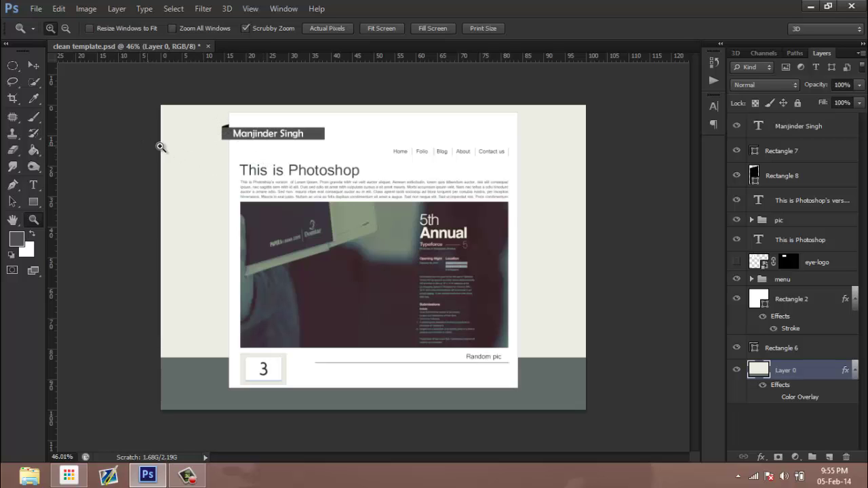
pyautogui.moveTo(161, 147)
pyautogui.mouseDown()
pyautogui.moveTo(196, 165)
pyautogui.moveTo(189, 167)
pyautogui.mouseUp()
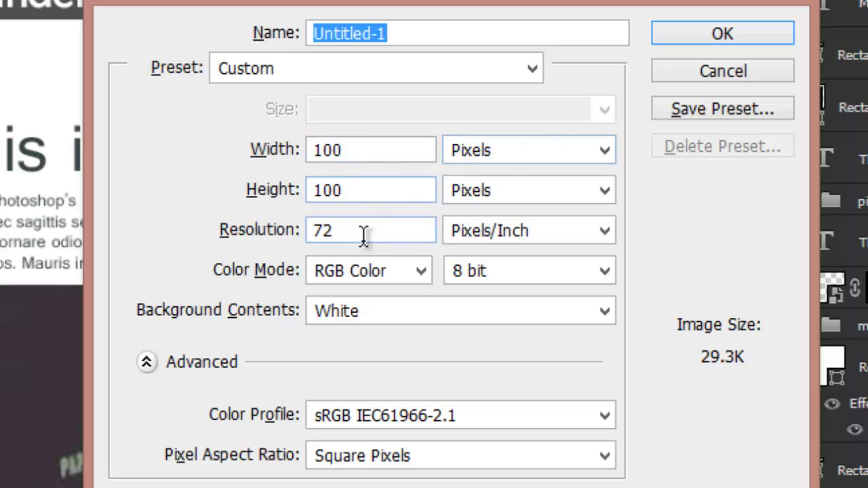
# Step: Create the 100×100 px Untitled-1 document and zoom in on its small canvas
pyautogui.click(664, 37)
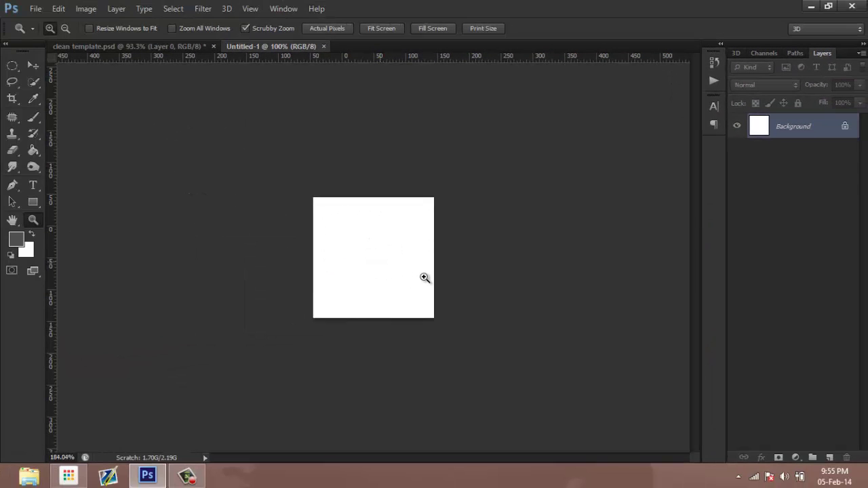
pyautogui.moveTo(417, 275); pyautogui.dragTo(448, 292)
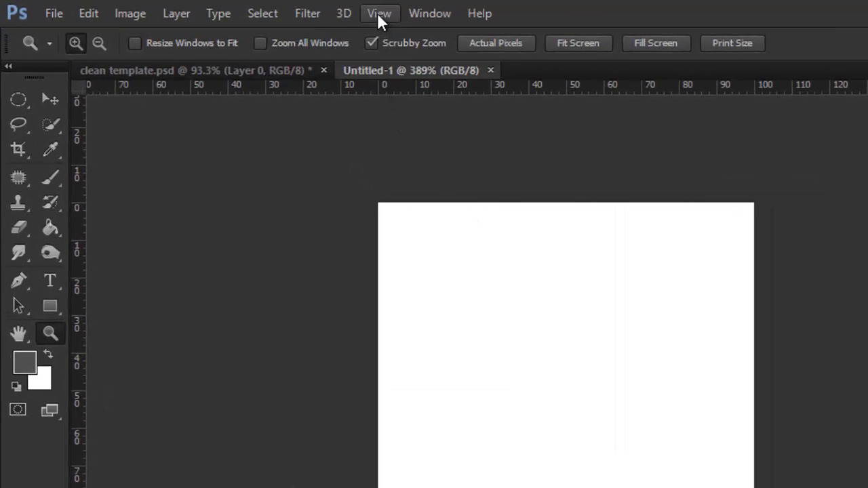
# Step: Show the grid over Untitled-1 and bring up the Guides, Grid & Slices preferences
pyautogui.click(379, 13)
pyautogui.moveTo(434, 299)
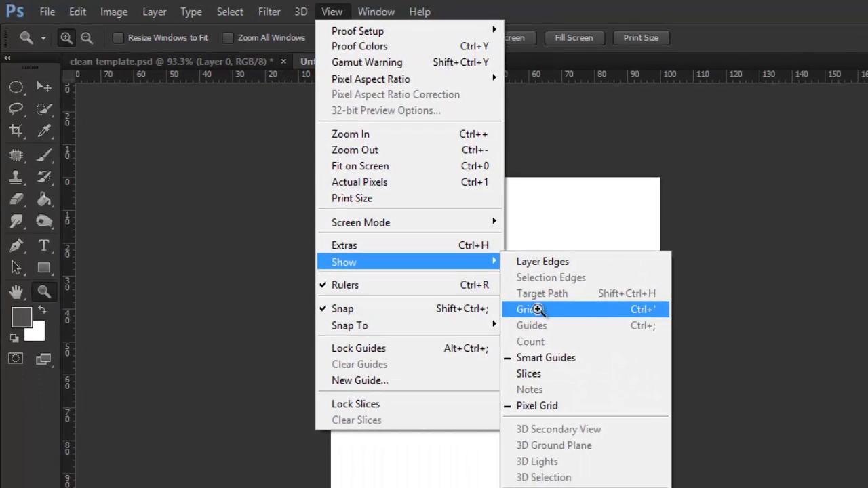
pyautogui.click(601, 353)
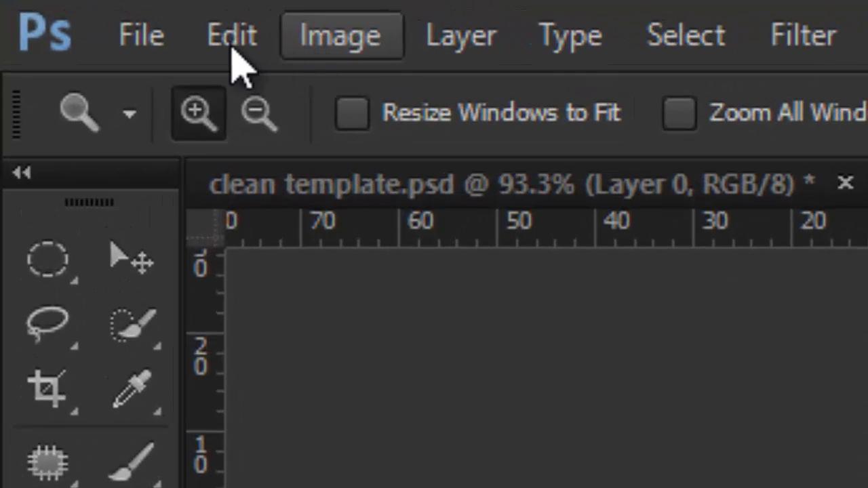
pyautogui.click(232, 38)
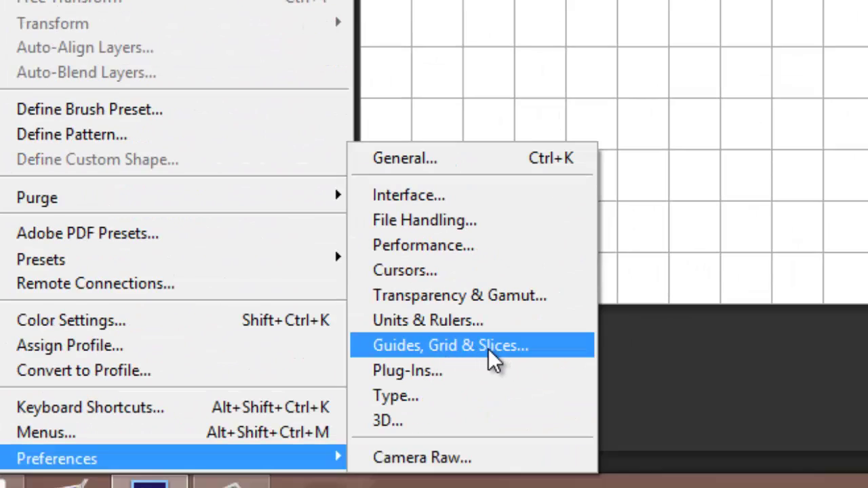
pyautogui.click(488, 349)
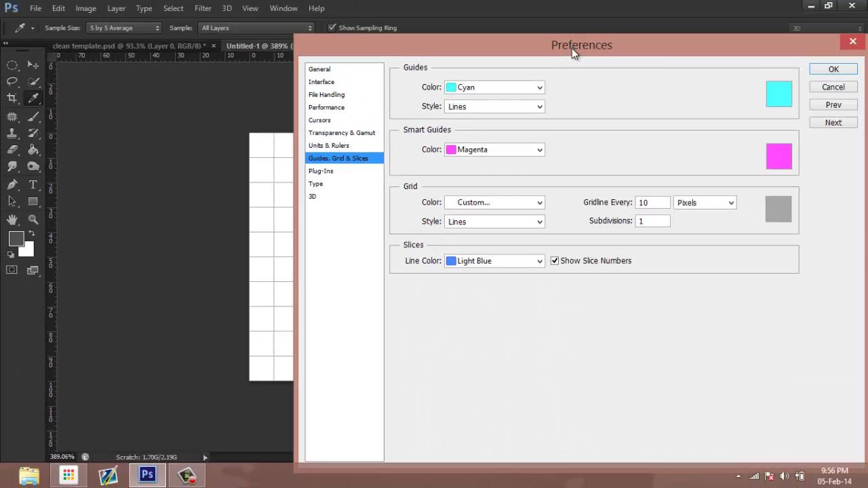
# Step: Set the gridline spacing to 20 pixels in the grid preferences
pyautogui.moveTo(572, 48); pyautogui.dragTo(419, 48)
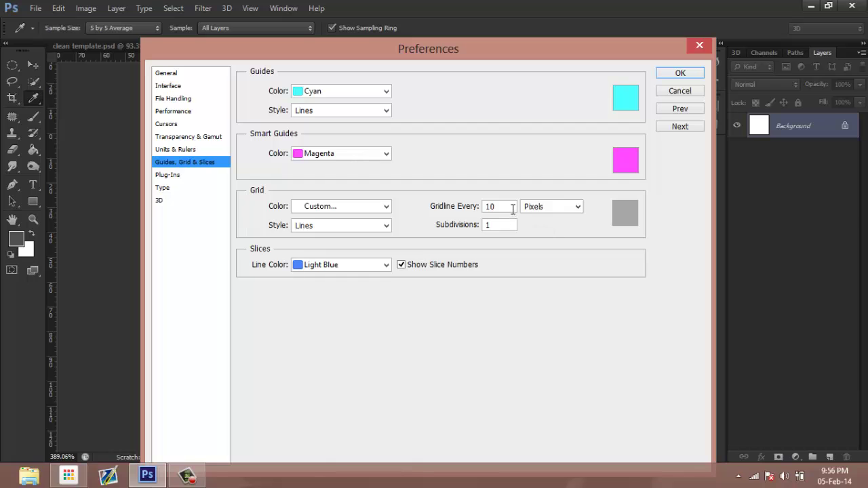
pyautogui.doubleClick(506, 207)
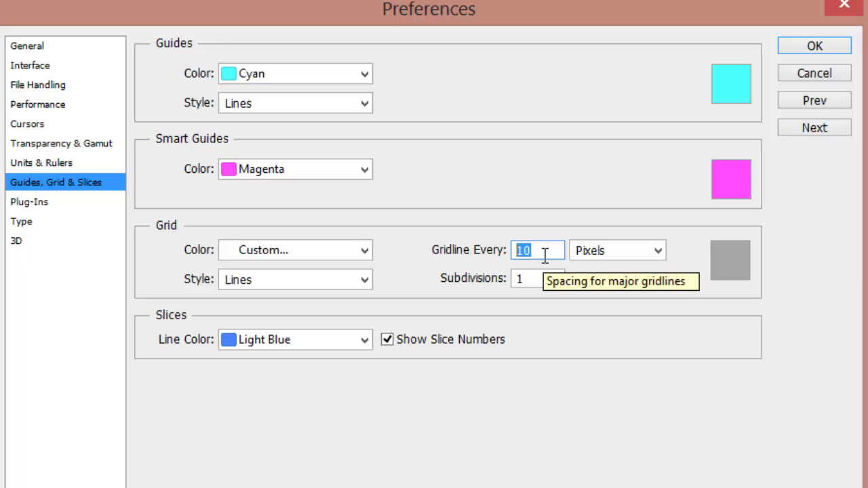
pyautogui.write('2')
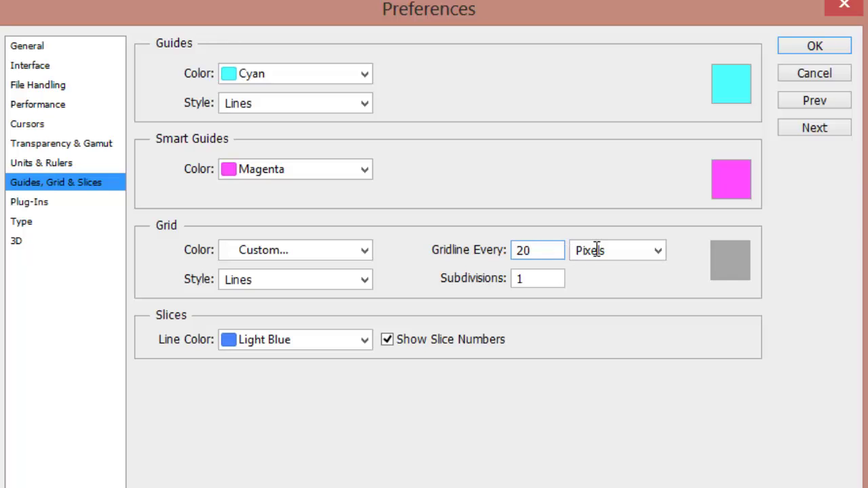
pyautogui.click(832, 47)
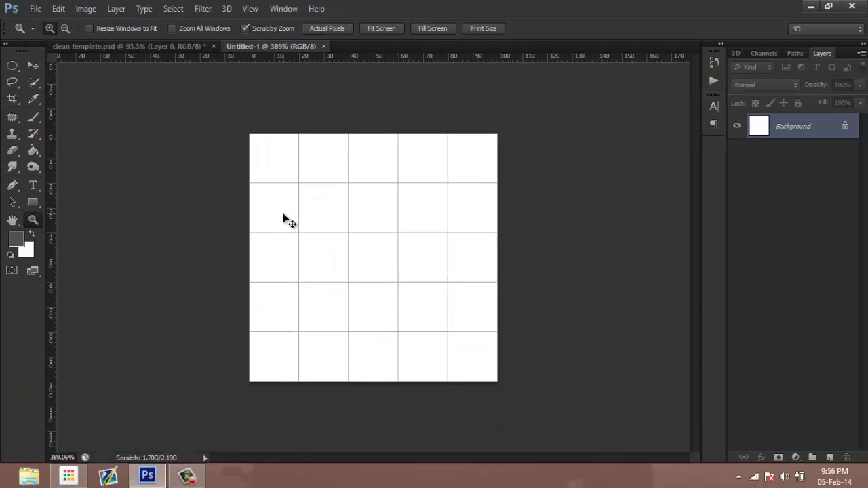
# Step: Change the gridline spacing to 10 pixels instead and zoom in on the gridded canvas
pyautogui.hotkey('ctrl', 'k')
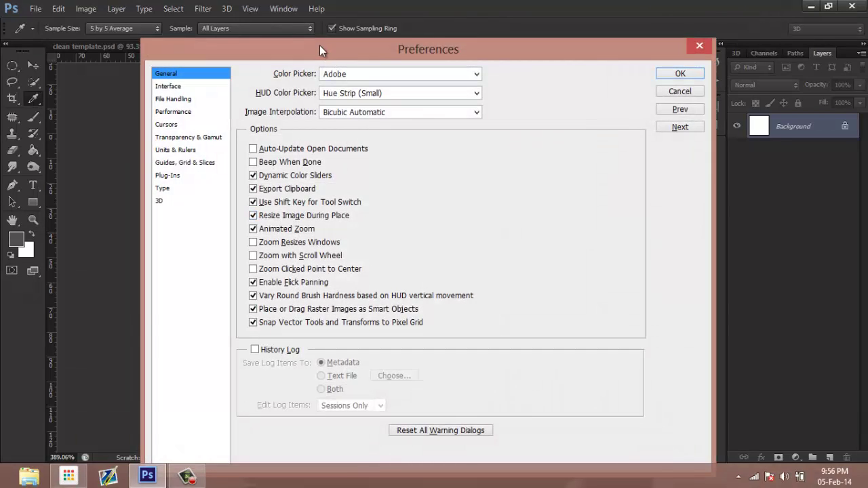
pyautogui.moveTo(319, 45)
pyautogui.mouseDown()
pyautogui.moveTo(629, 60)
pyautogui.moveTo(560, 61)
pyautogui.mouseUp()
pyautogui.click(505, 175)
pyautogui.click(690, 215)
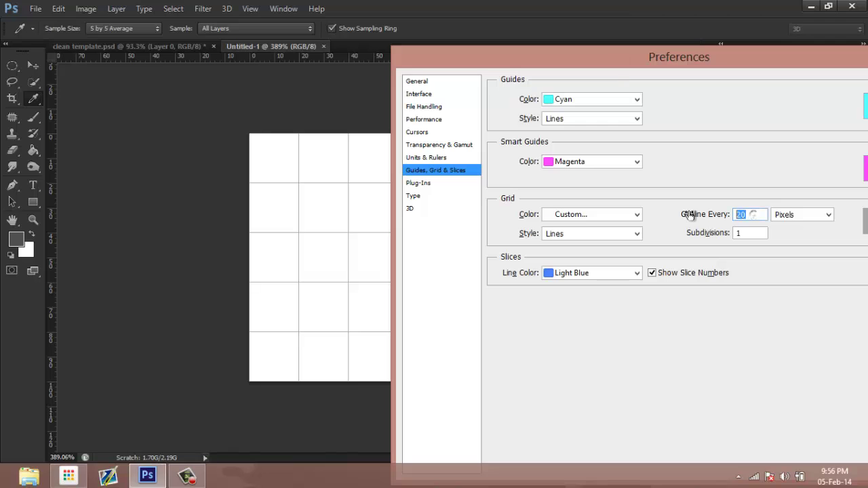
pyautogui.write('1')
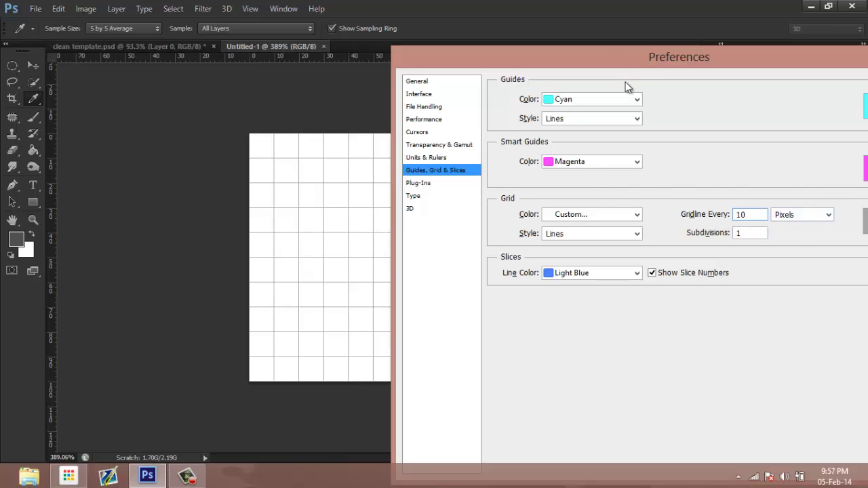
pyautogui.moveTo(622, 61); pyautogui.dragTo(375, 80)
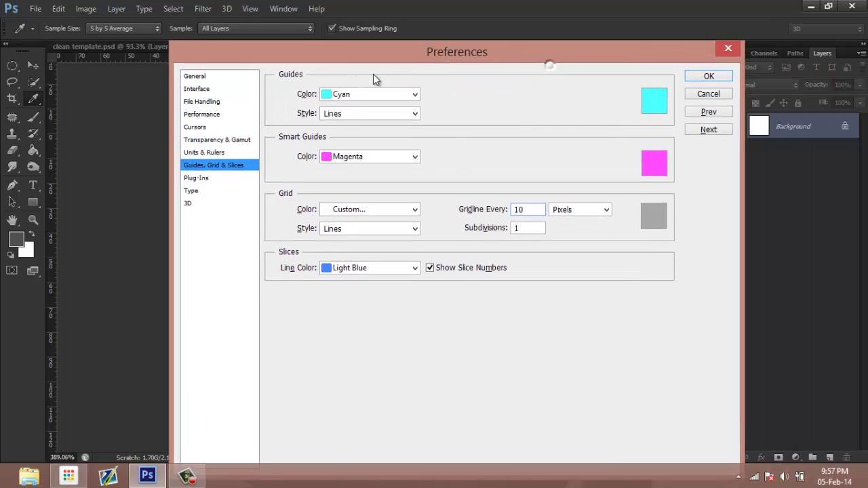
pyautogui.click(727, 76)
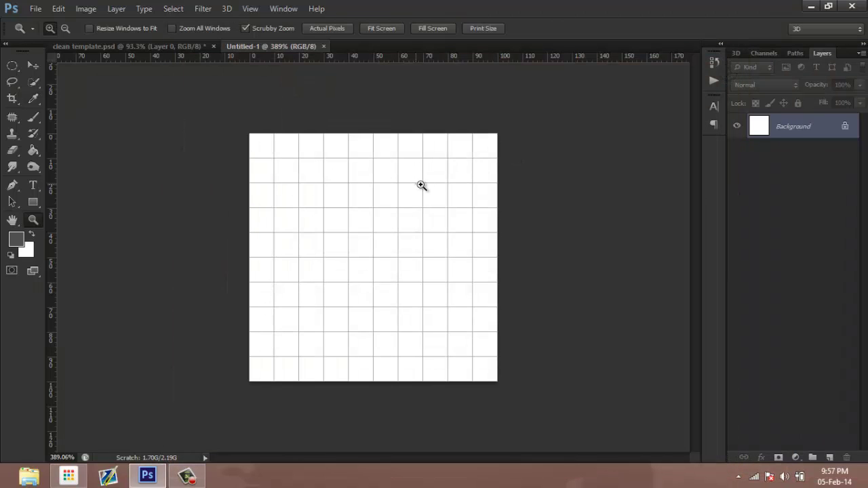
pyautogui.moveTo(420, 185); pyautogui.dragTo(433, 183)
# Step: Add a new Layer 1 and set the foreground colour to grey 4e4f4f
pyautogui.hotkey('ctrl', 'shift', 'n')
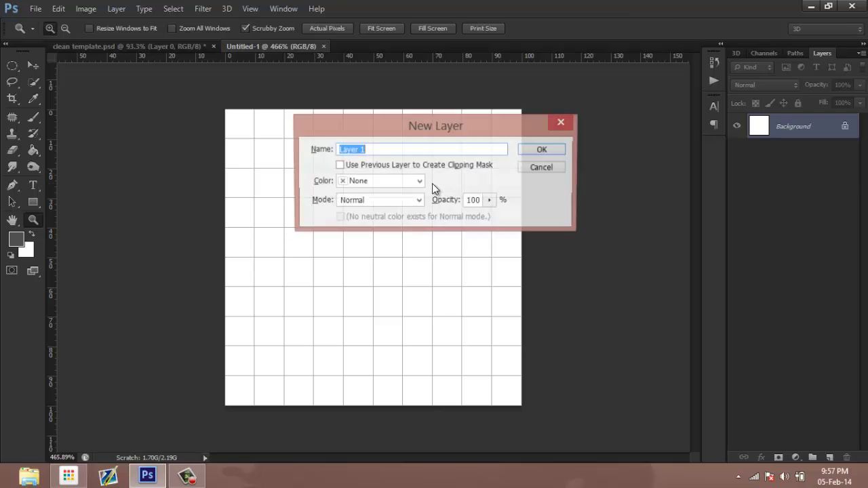
pyautogui.press('Return')
pyautogui.press('b')
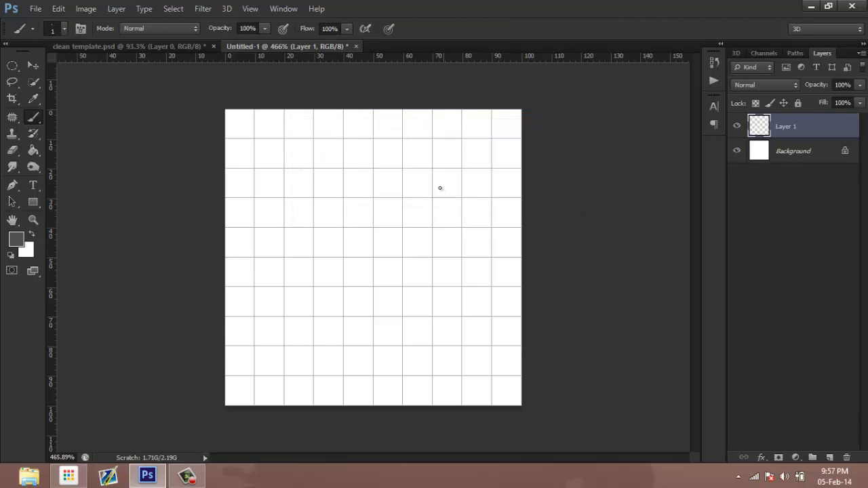
pyautogui.click(16, 239)
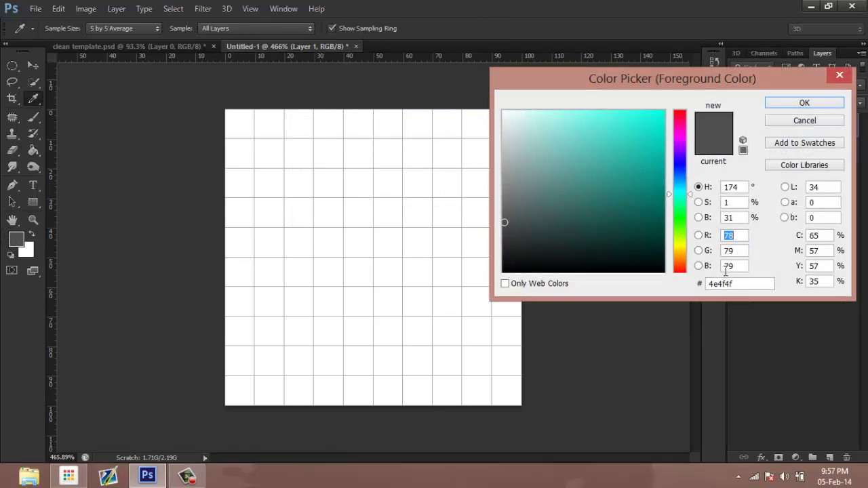
pyautogui.doubleClick(723, 283)
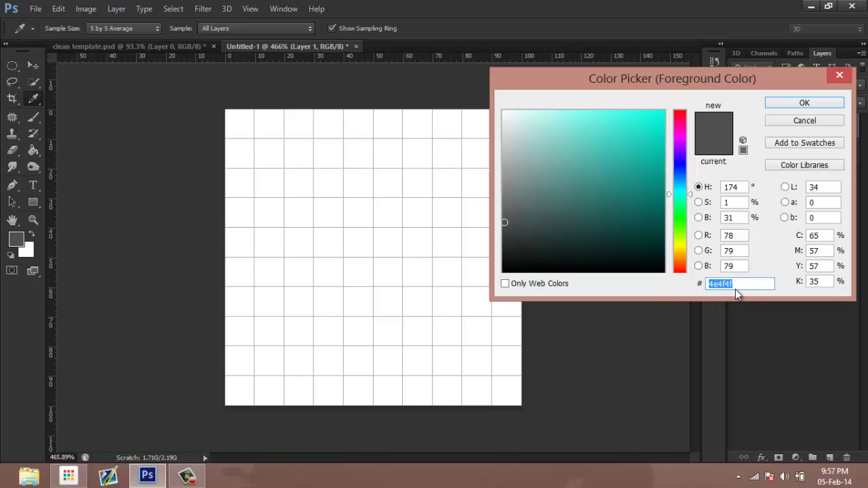
pyautogui.click(814, 106)
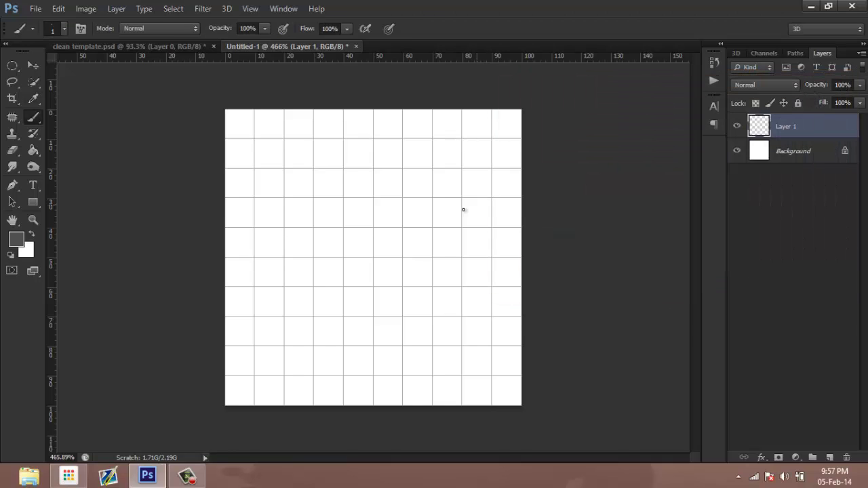
# Step: Set the brush hardness to 100%
pyautogui.rightClick(363, 215)
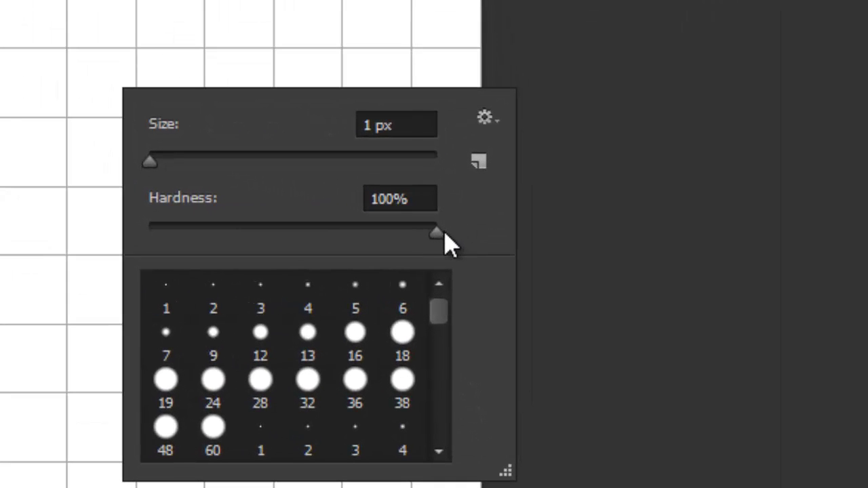
pyautogui.moveTo(502, 277); pyautogui.dragTo(500, 277)
pyautogui.moveTo(432, 248); pyautogui.dragTo(479, 237)
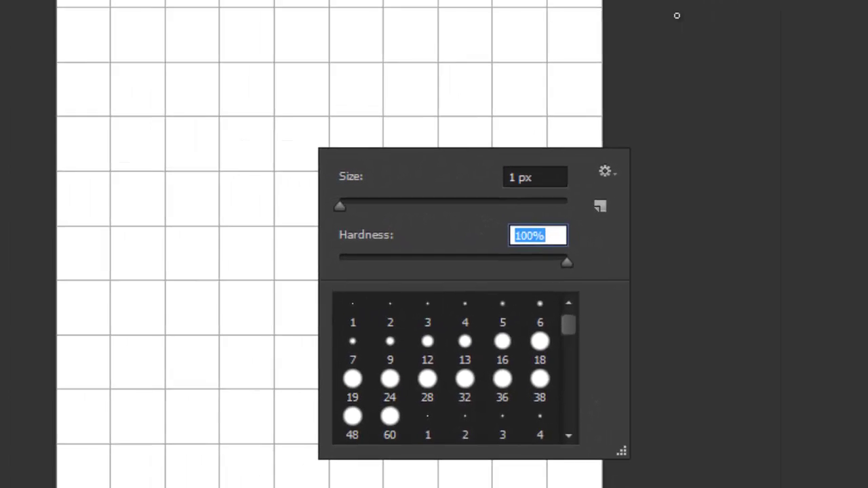
pyautogui.click(746, 65)
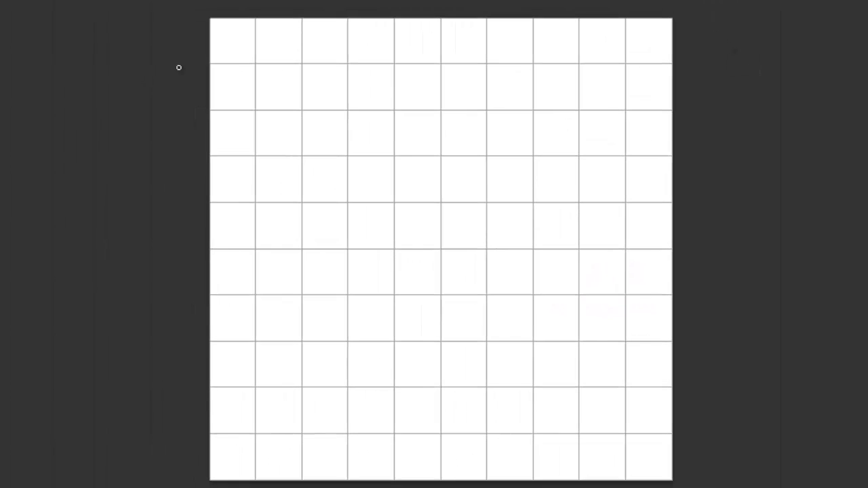
# Step: Paint nine straight grey lines along the horizontal gridlines on Layer 1
pyautogui.click(203, 65)
pyautogui.moveTo(257, 63); pyautogui.dragTo(735, 80)
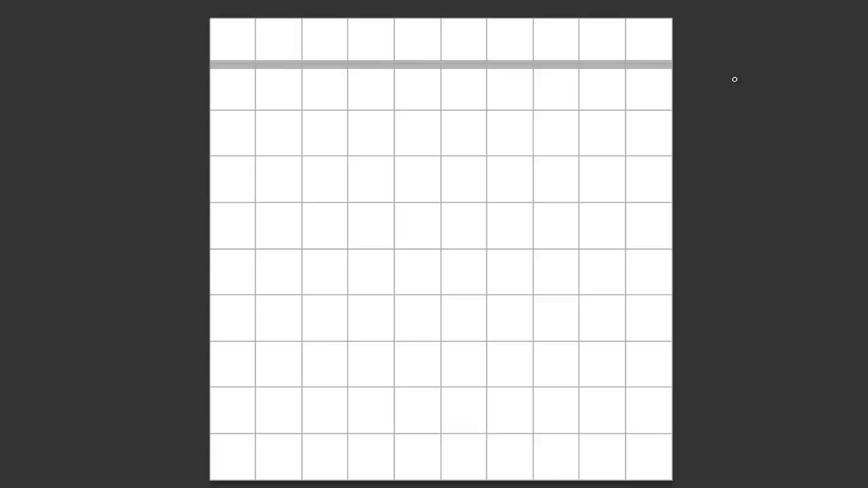
pyautogui.keyDown('shift'); pyautogui.click(205, 110); pyautogui.keyUp('shift')
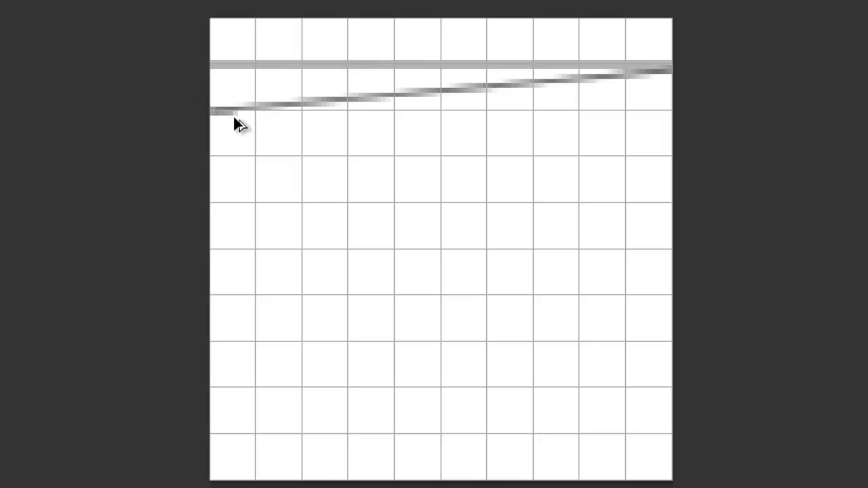
pyautogui.hotkey('ctrl', 'z')
pyautogui.moveTo(684, 108); pyautogui.dragTo(105, 110)
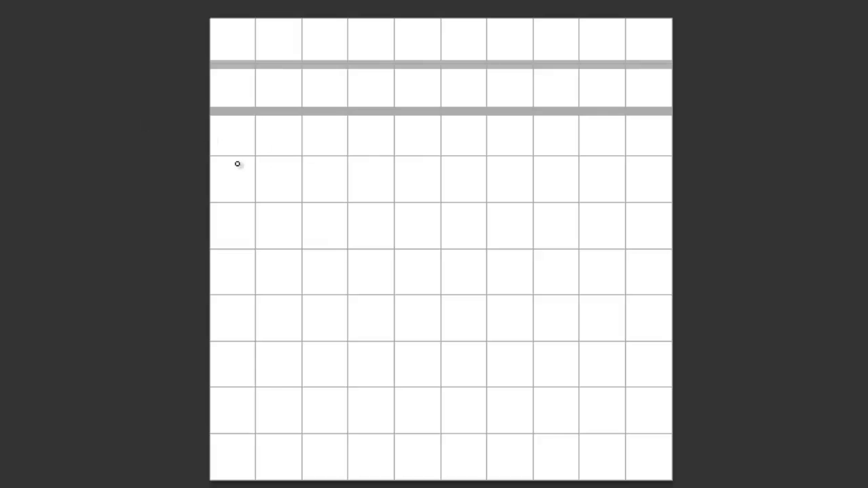
pyautogui.moveTo(195, 156); pyautogui.dragTo(711, 165)
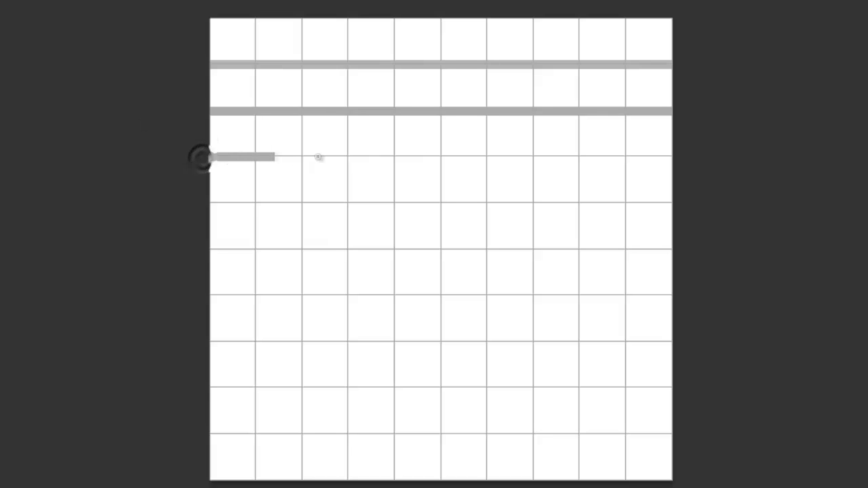
pyautogui.moveTo(684, 203); pyautogui.dragTo(109, 185)
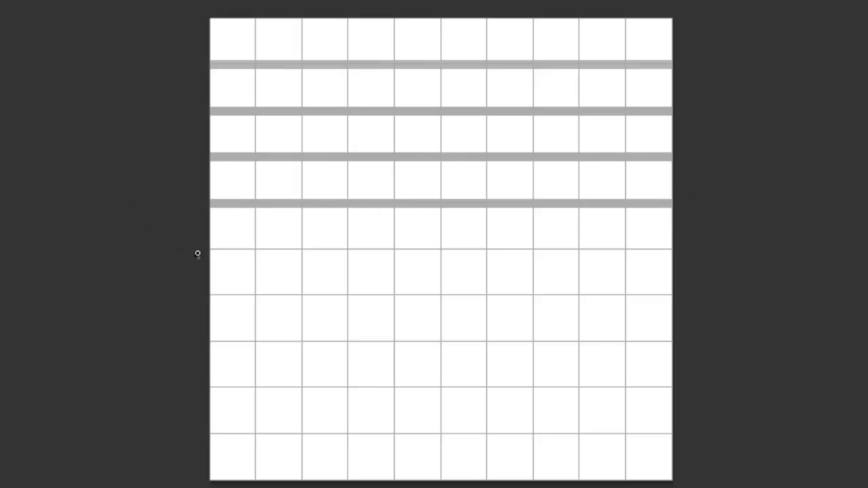
pyautogui.moveTo(197, 254); pyautogui.dragTo(754, 276)
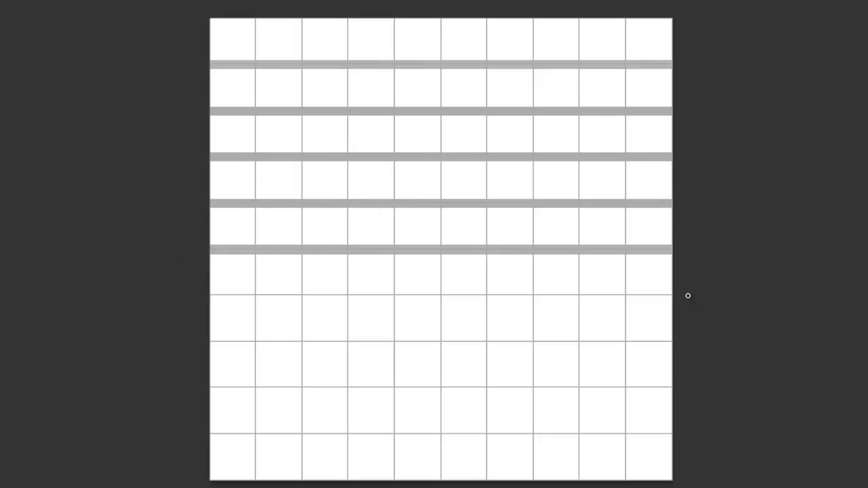
pyautogui.moveTo(681, 293); pyautogui.dragTo(134, 330)
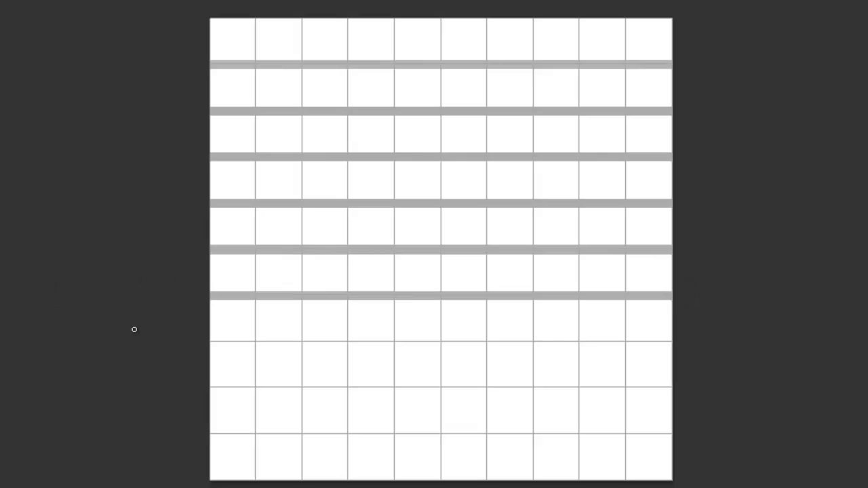
pyautogui.moveTo(197, 345); pyautogui.dragTo(766, 336)
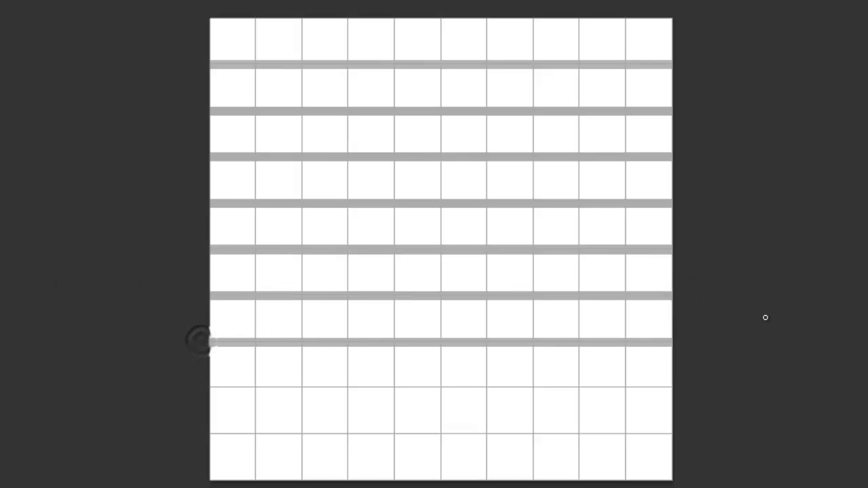
pyautogui.moveTo(682, 388); pyautogui.dragTo(142, 431)
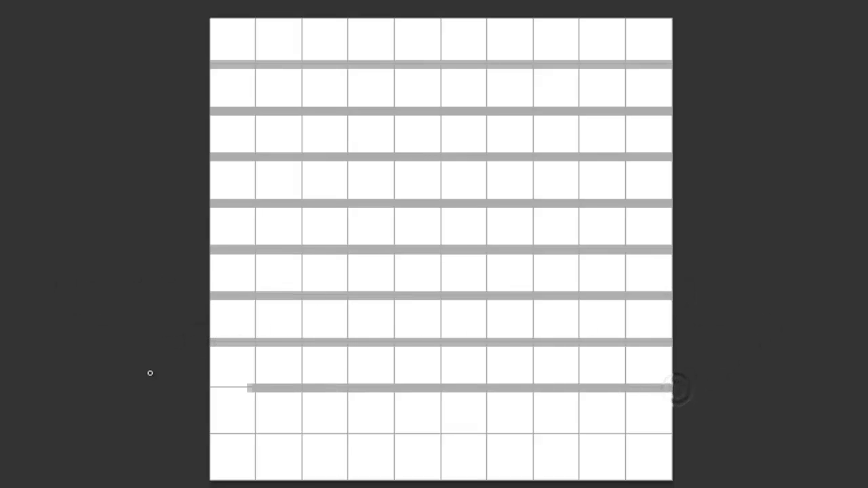
pyautogui.moveTo(201, 437); pyautogui.dragTo(797, 443)
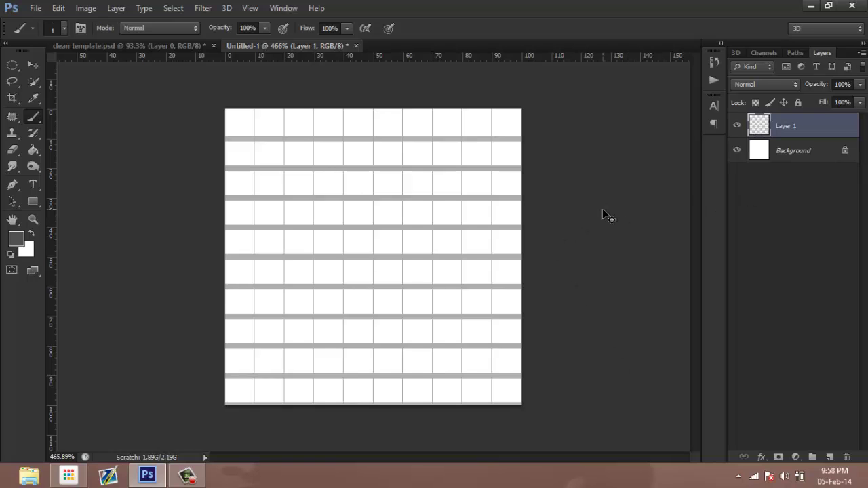
# Step: Duplicate the line layer, rotate it 90° clockwise, and nudge the copy onto the vertical gridlines
pyautogui.hotkey('ctrl', 'j')
pyautogui.hotkey('ctrl', 't')
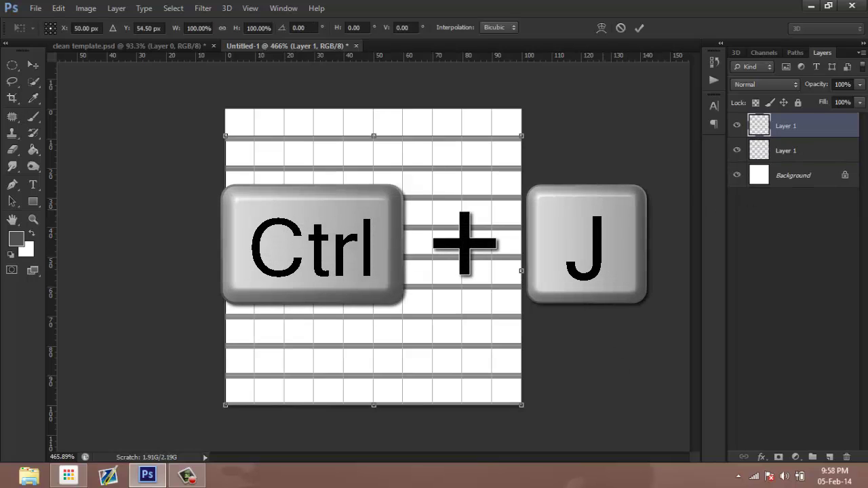
pyautogui.rightClick(467, 223)
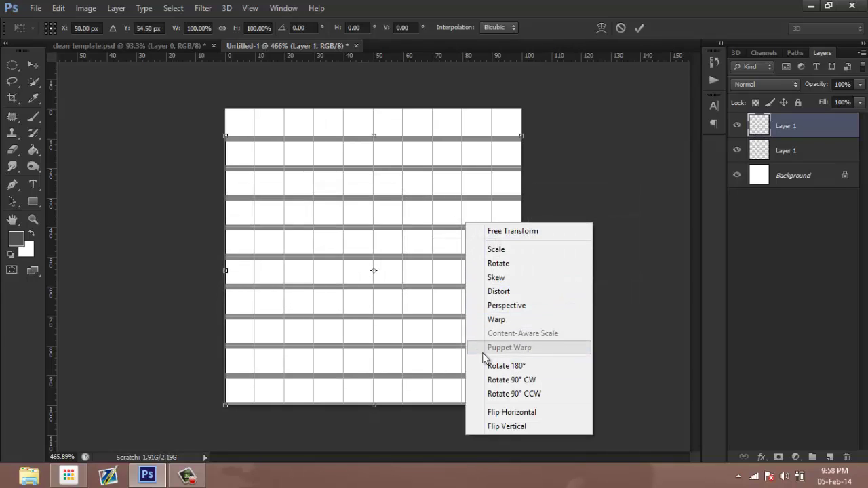
pyautogui.click(510, 381)
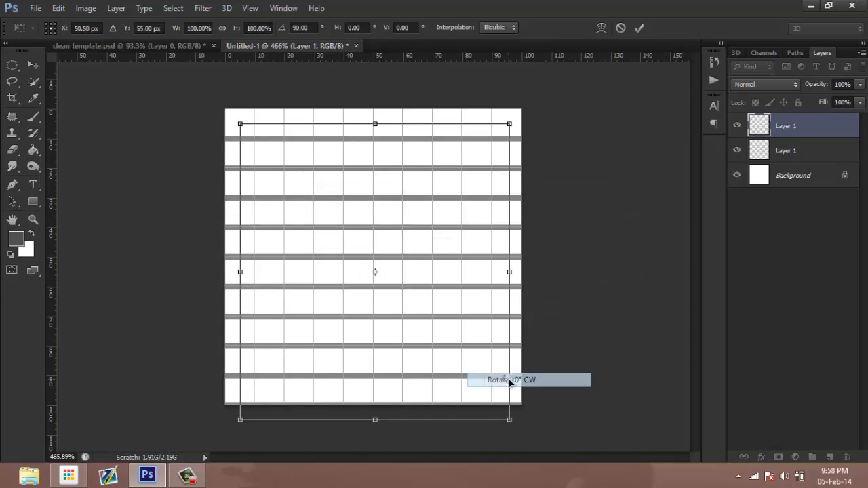
pyautogui.press('Up')
pyautogui.press('Up')
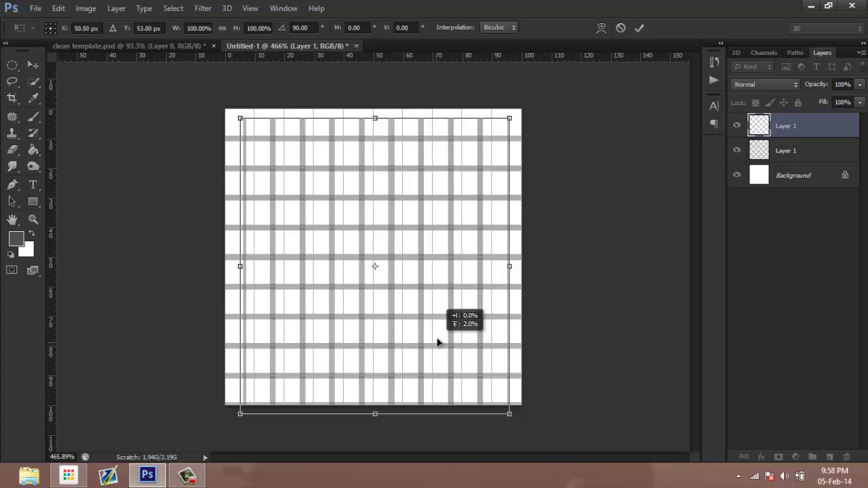
pyautogui.press('Up')
pyautogui.press('Up')
pyautogui.press('Up')
pyautogui.press('Right')
pyautogui.press('Right')
pyautogui.press('Right')
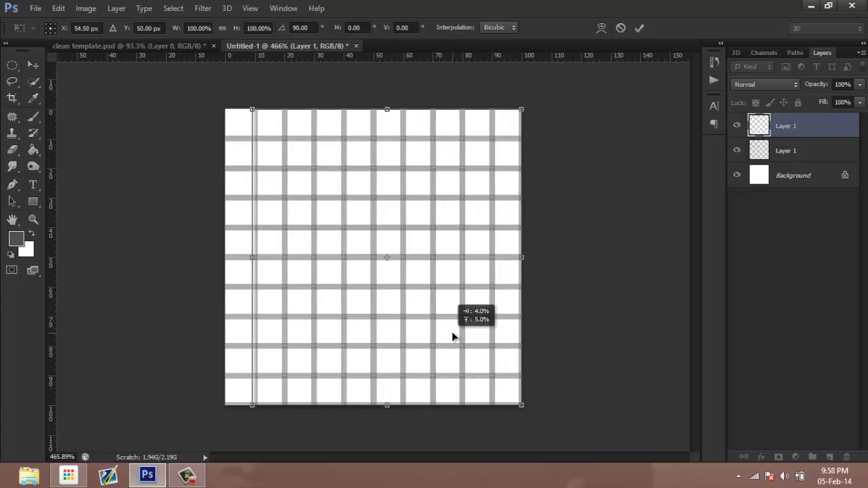
pyautogui.click(640, 28)
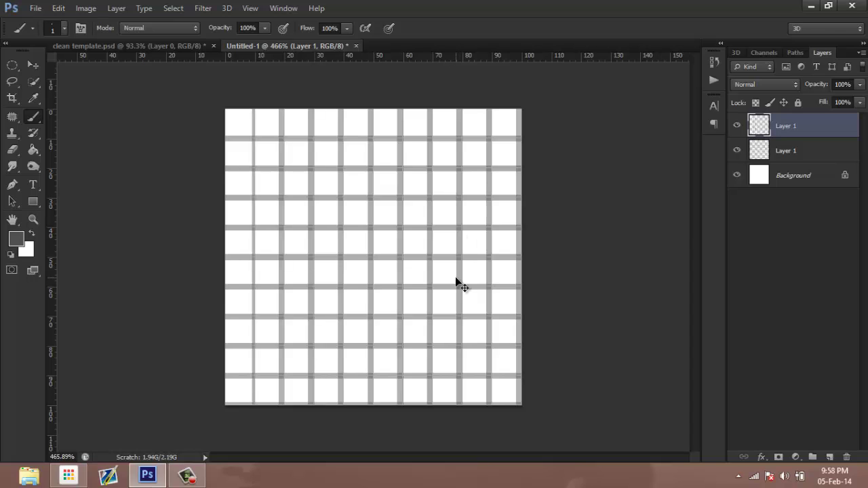
pyautogui.press('v')
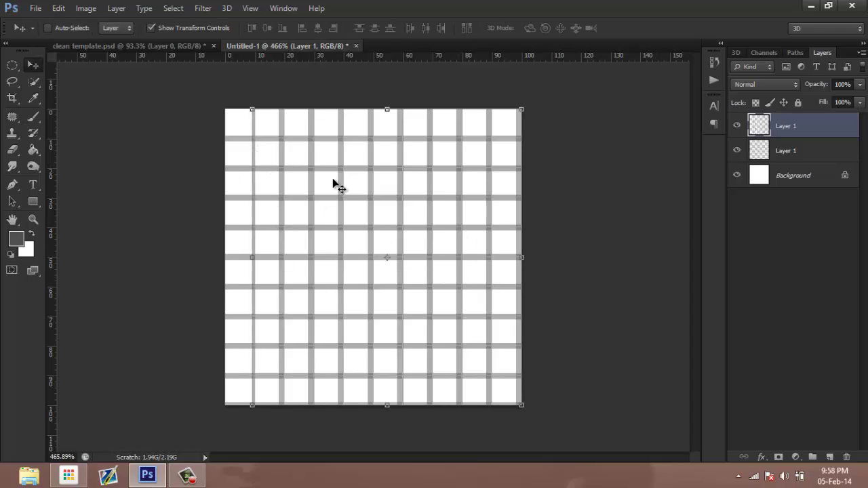
pyautogui.press('Right')
pyautogui.press('Right')
pyautogui.press('Right')
pyautogui.press('Right')
pyautogui.press('Right')
pyautogui.press('Right')
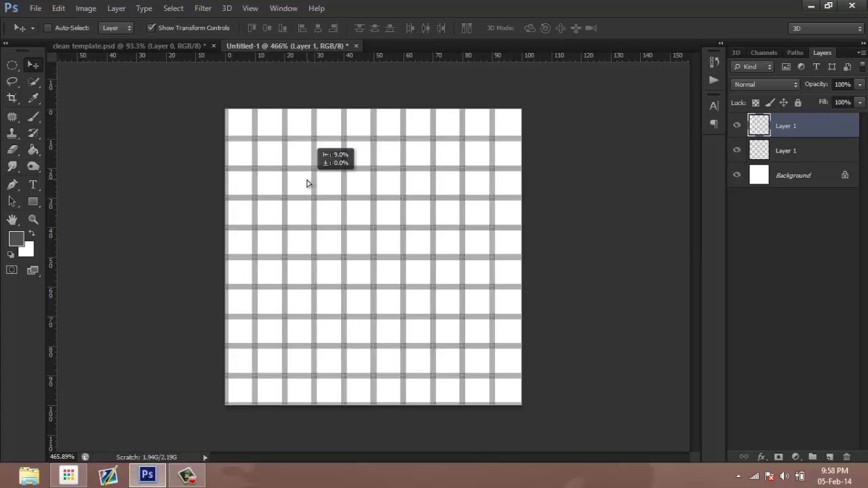
# Step: Hide the white Background layer and define the transparent grid tile as Pattern 11
pyautogui.press('z')
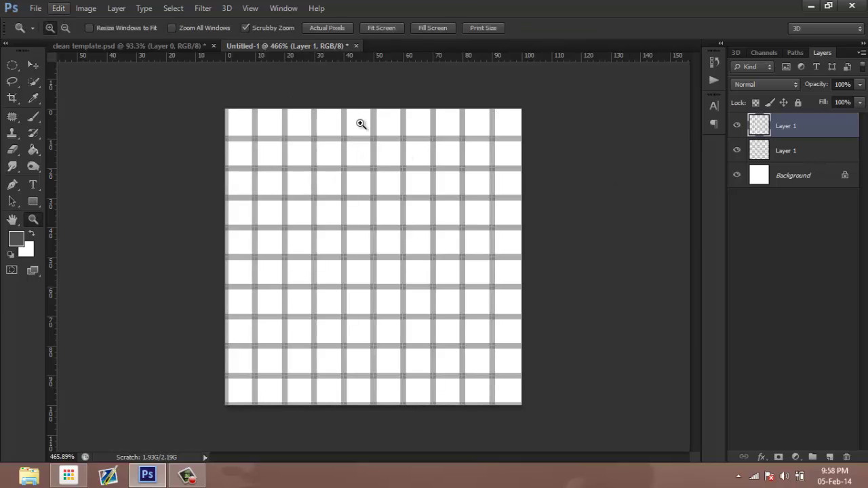
pyautogui.click(738, 176)
pyautogui.click(737, 176)
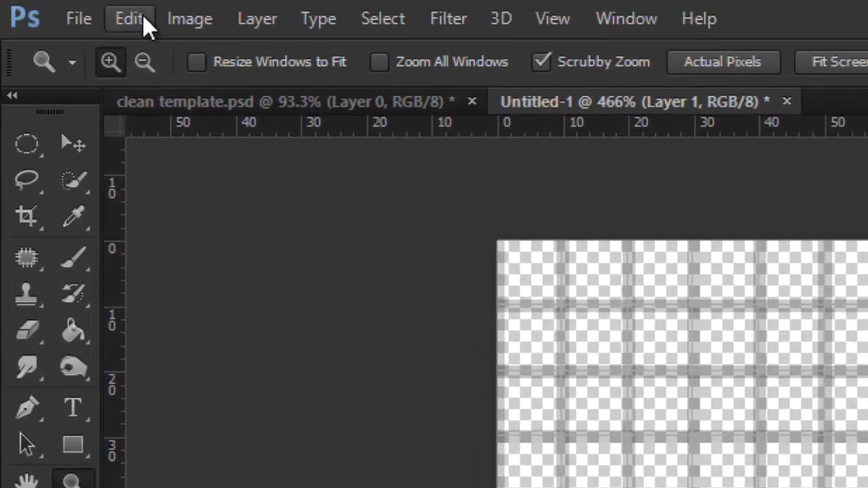
pyautogui.click(144, 16)
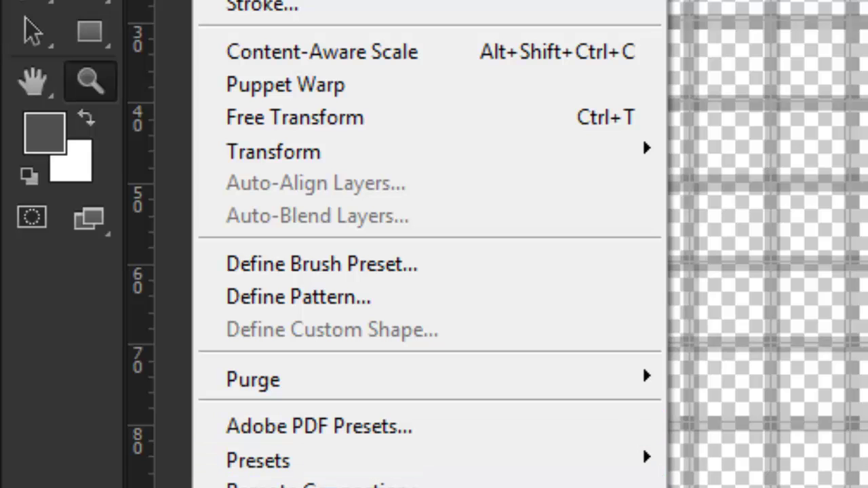
pyautogui.click(381, 298)
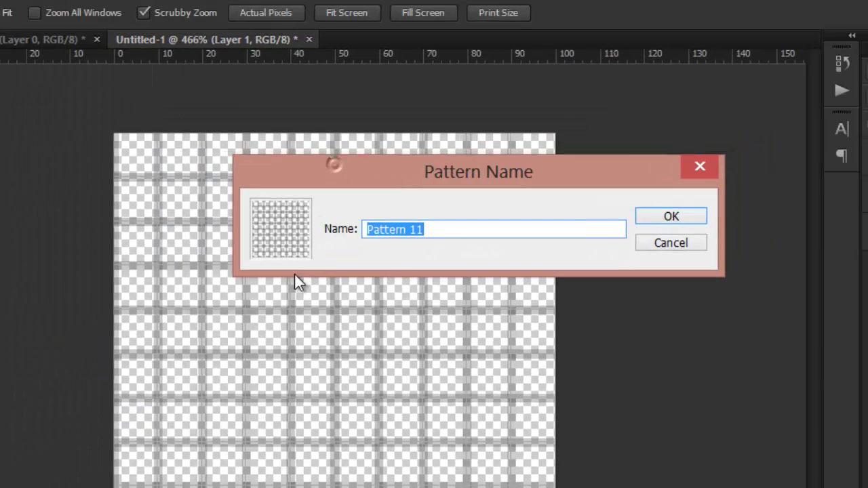
pyautogui.click(618, 213)
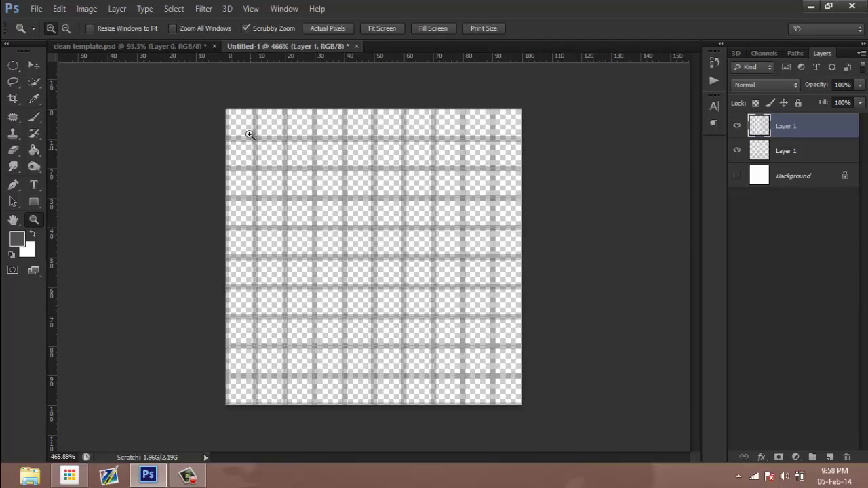
# Step: In clean template.psd, add a Pattern Overlay to Layer 0 using the grid Pattern 11
pyautogui.click(136, 46)
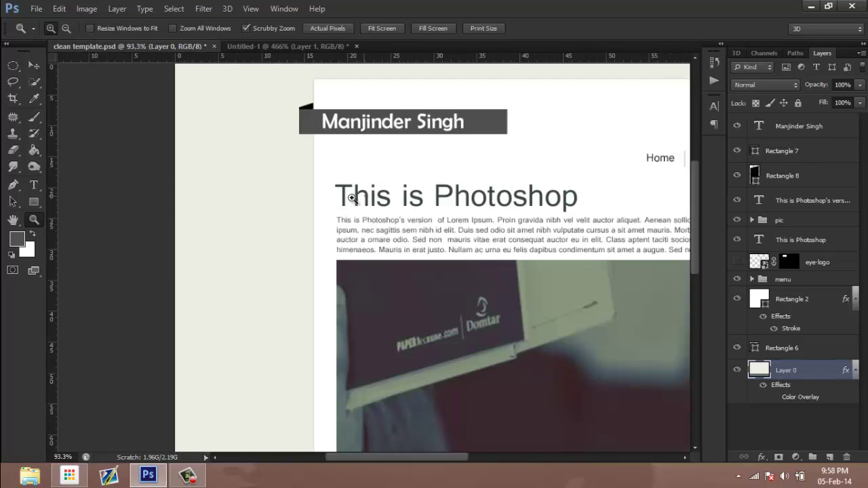
pyautogui.moveTo(345, 194); pyautogui.dragTo(324, 199)
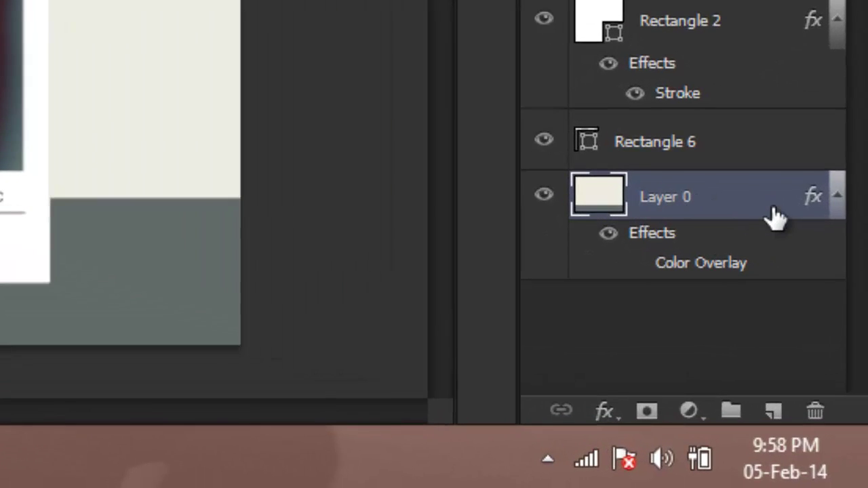
pyautogui.click(830, 374)
pyautogui.doubleClick(772, 203)
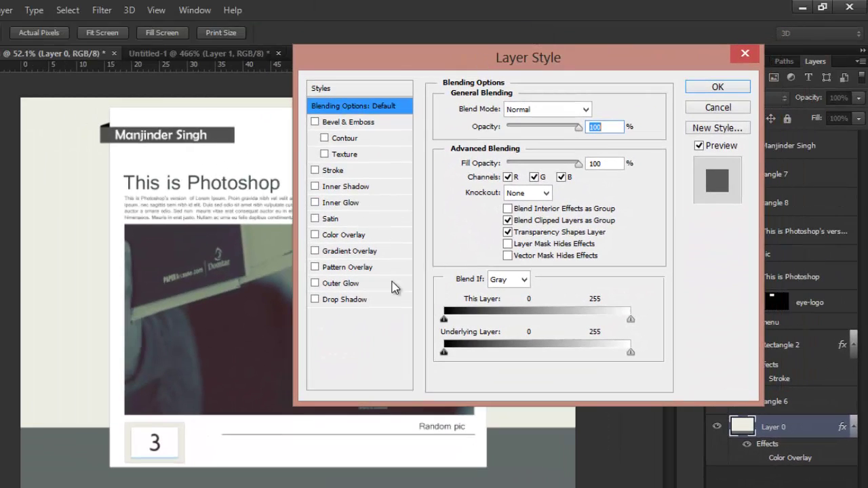
pyautogui.moveTo(447, 64); pyautogui.dragTo(433, 67)
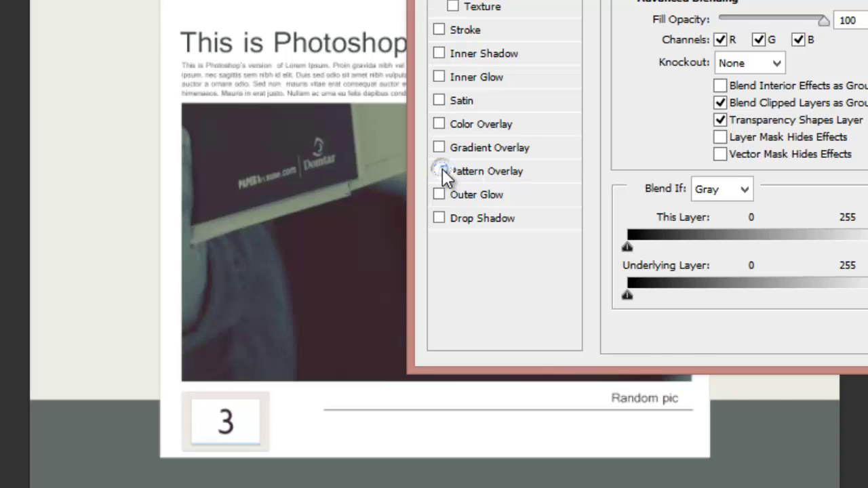
pyautogui.click(440, 171)
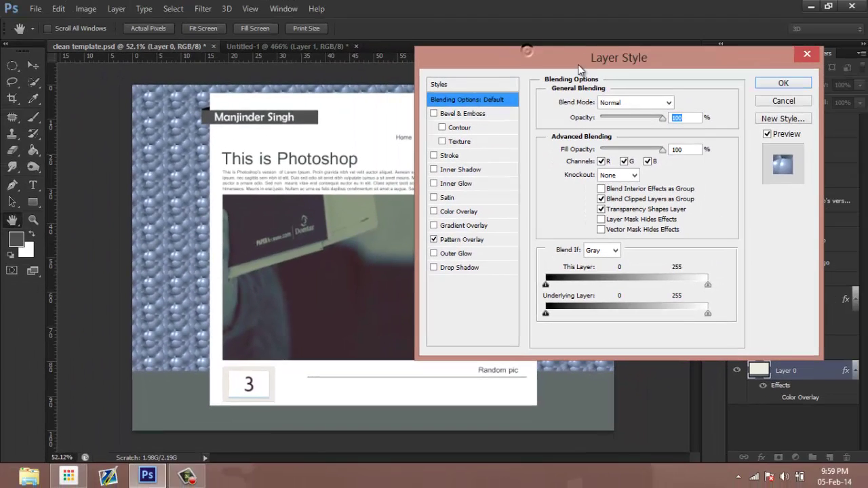
pyautogui.click(464, 241)
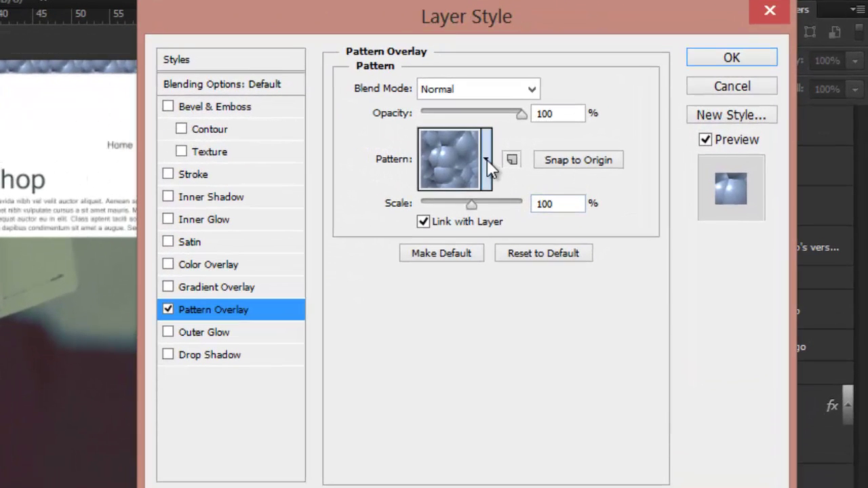
pyautogui.click(487, 160)
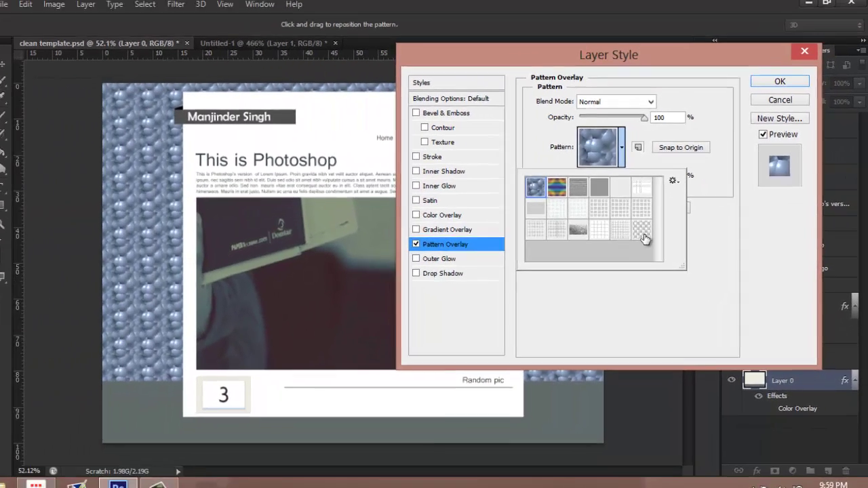
pyautogui.click(650, 225)
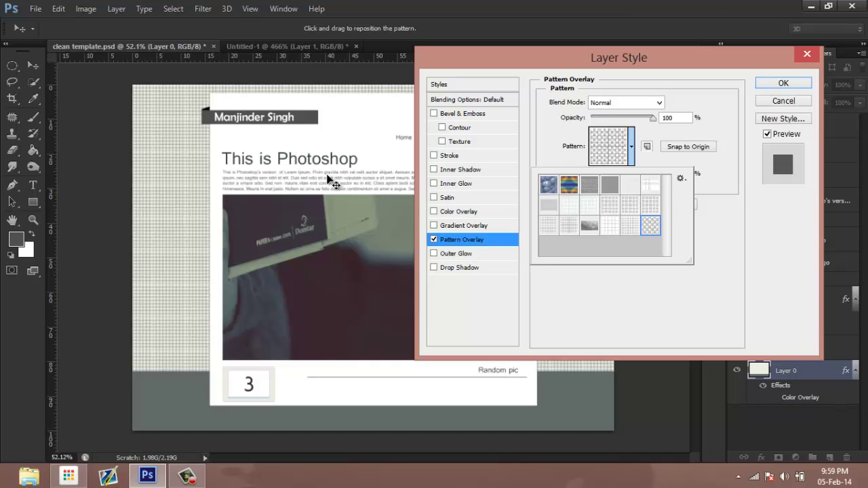
# Step: Apply the grid Pattern Overlay, then zoom, pan and toggle full-screen to inspect the background grid
pyautogui.click(784, 83)
pyautogui.press('z')
pyautogui.moveTo(167, 143); pyautogui.dragTo(209, 176)
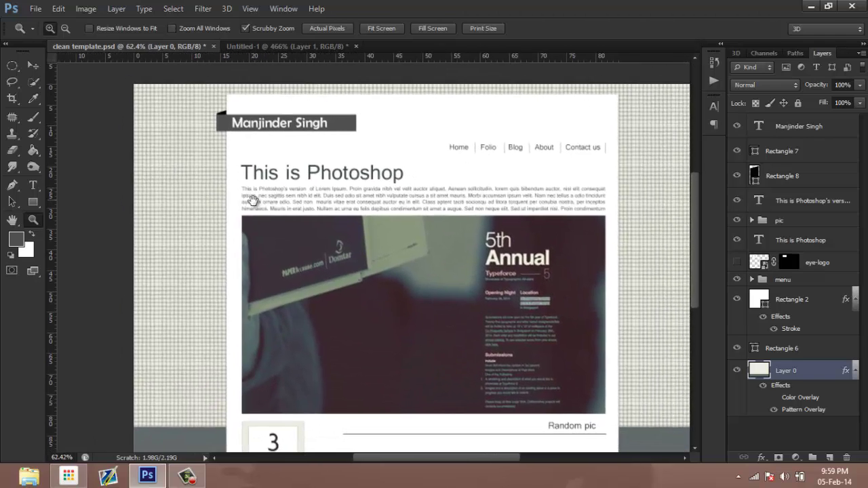
pyautogui.moveTo(252, 201); pyautogui.dragTo(228, 196)
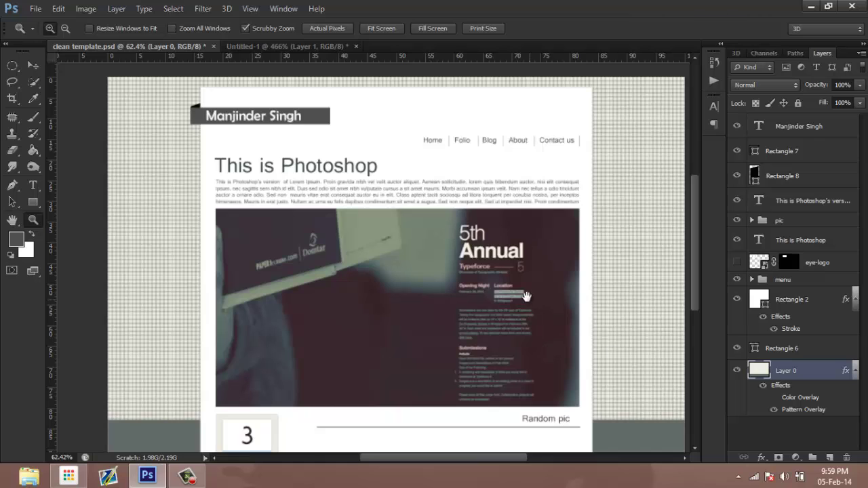
pyautogui.moveTo(526, 297); pyautogui.dragTo(496, 293)
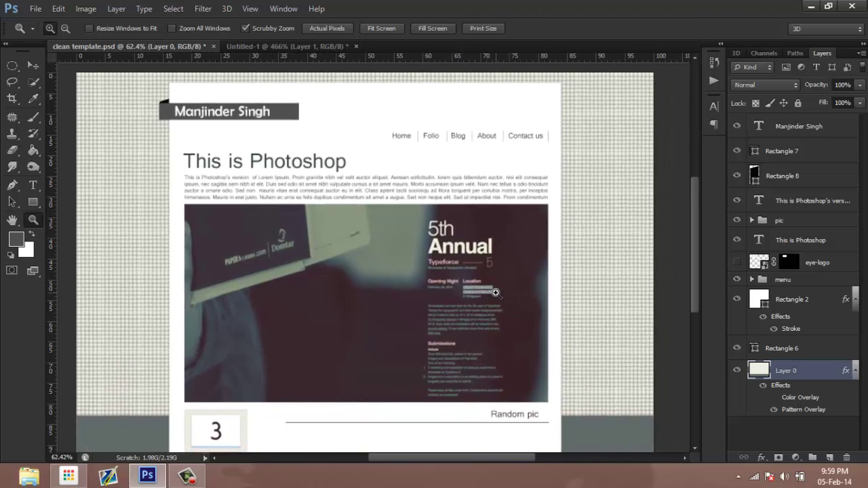
pyautogui.press('f')
pyautogui.press('f')
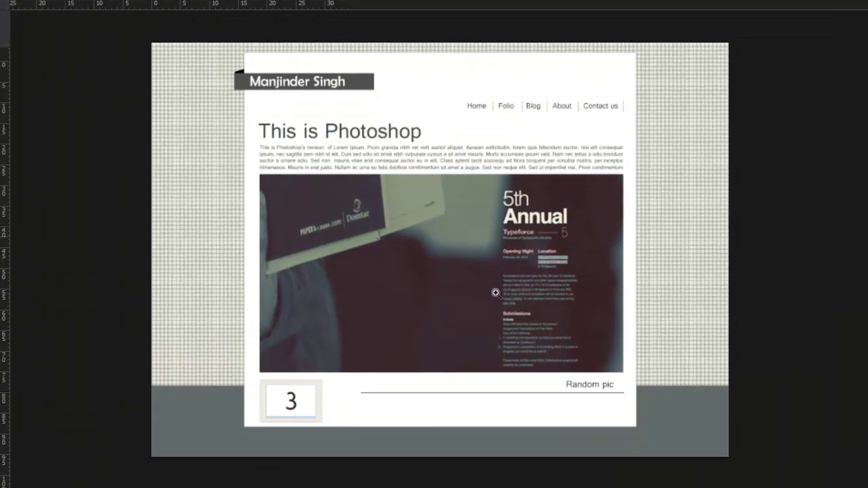
pyautogui.click(528, 207)
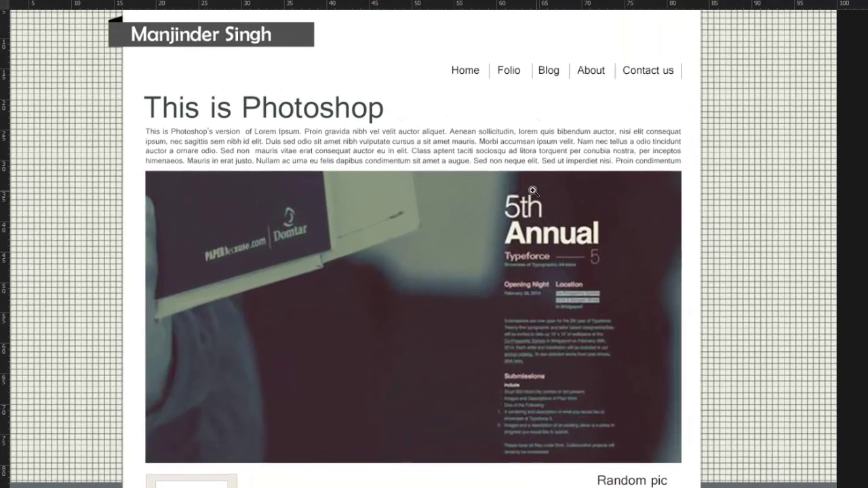
pyautogui.moveTo(524, 197); pyautogui.dragTo(535, 192)
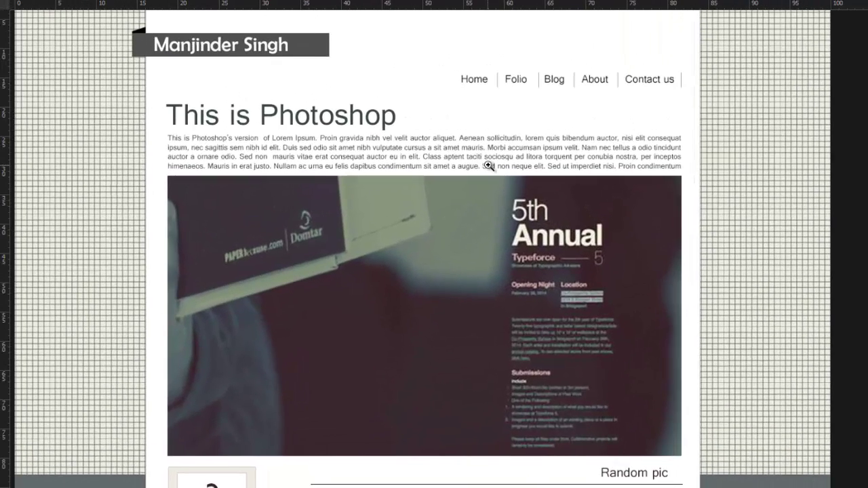
pyautogui.press('f')
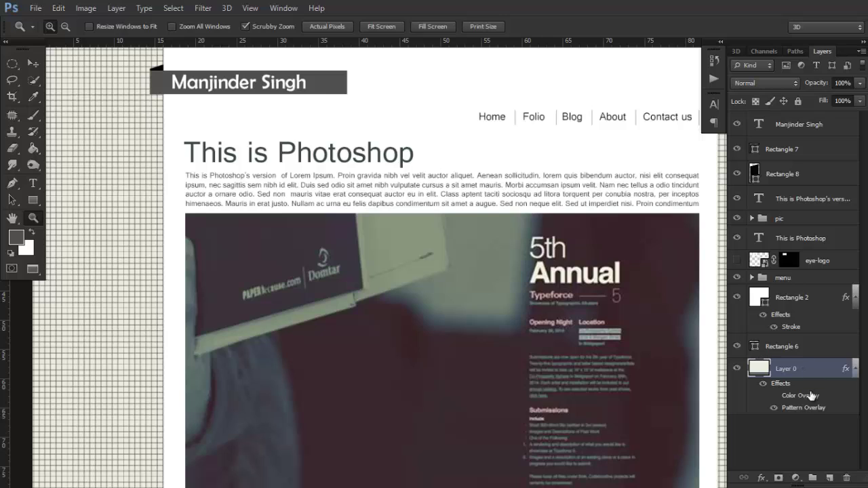
# Step: Edit Layer 0's grid Pattern Overlay to Scale 80% and Opacity 70%
pyautogui.doubleClick(807, 408)
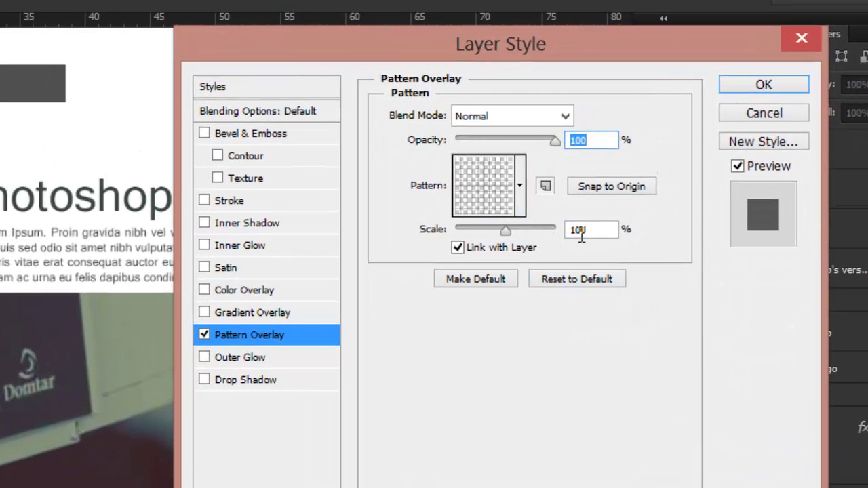
pyautogui.doubleClick(575, 229)
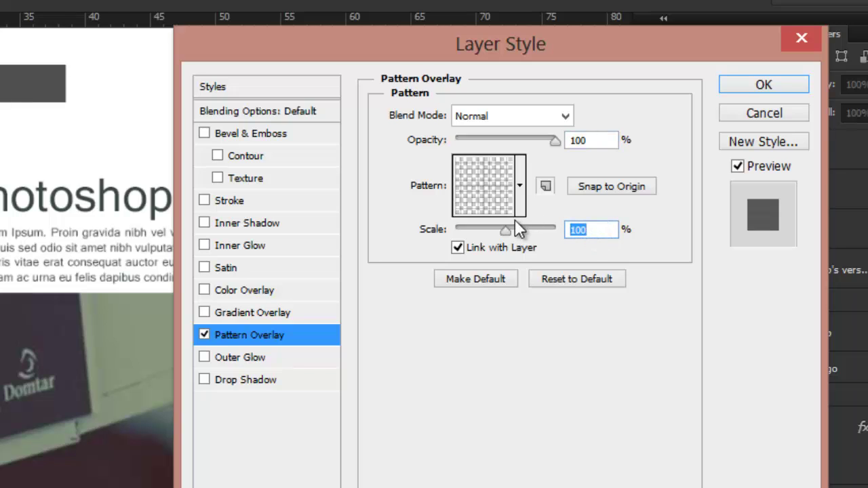
pyautogui.write('80')
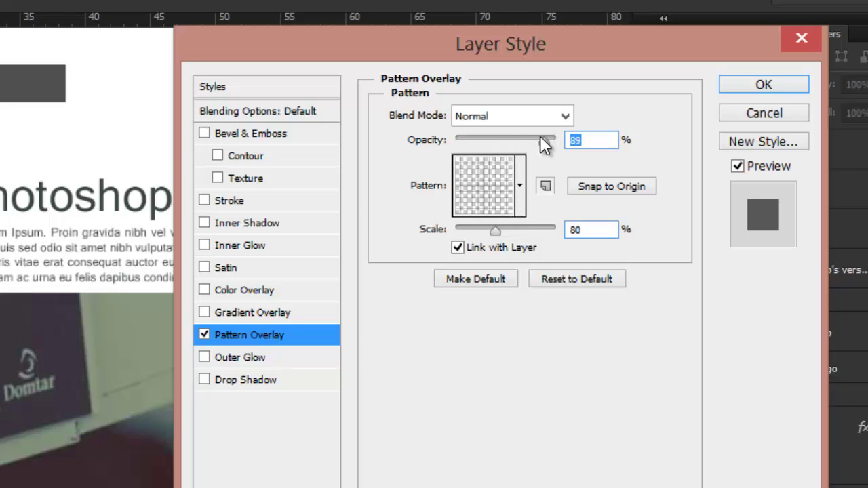
pyautogui.moveTo(544, 137); pyautogui.dragTo(518, 140)
pyautogui.write('70')
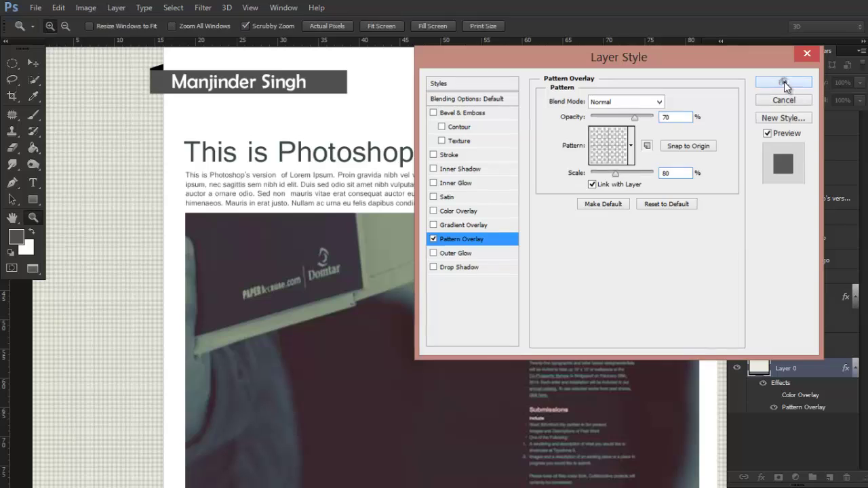
pyautogui.click(783, 82)
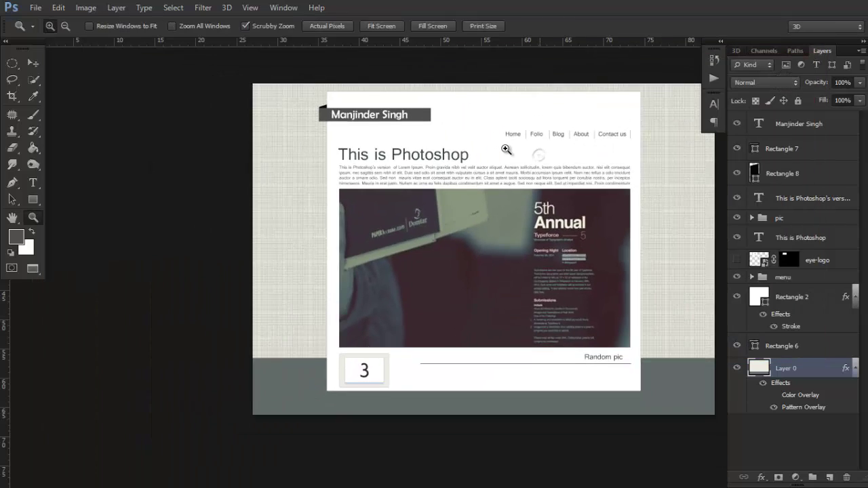
pyautogui.keyDown('alt'); pyautogui.click(505, 151); pyautogui.keyUp('alt')
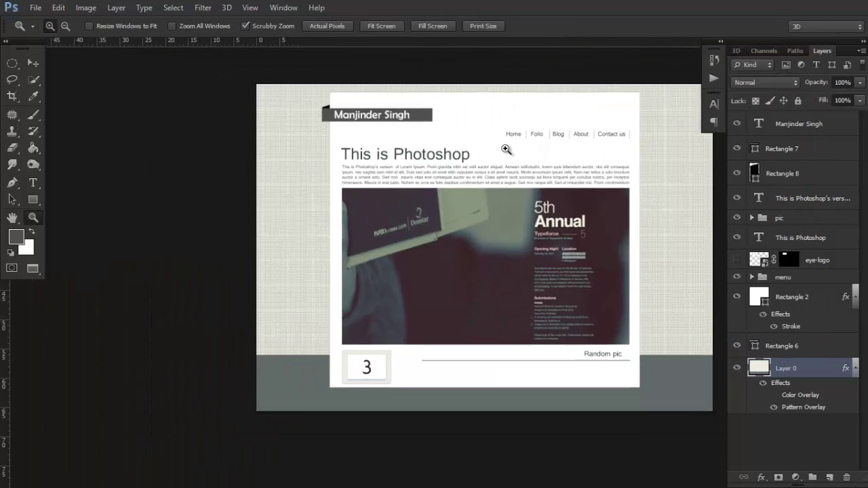
pyautogui.moveTo(397, 175); pyautogui.dragTo(442, 196)
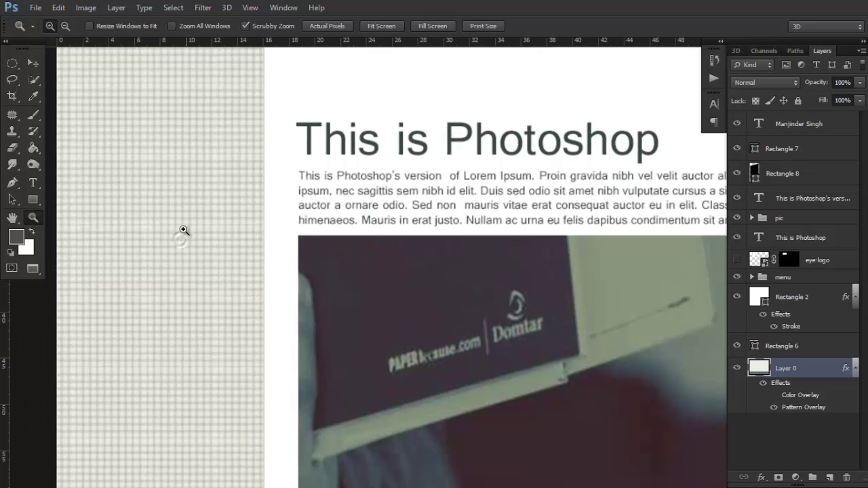
pyautogui.moveTo(183, 231); pyautogui.dragTo(180, 227)
pyautogui.scroll(3, 287, 170)
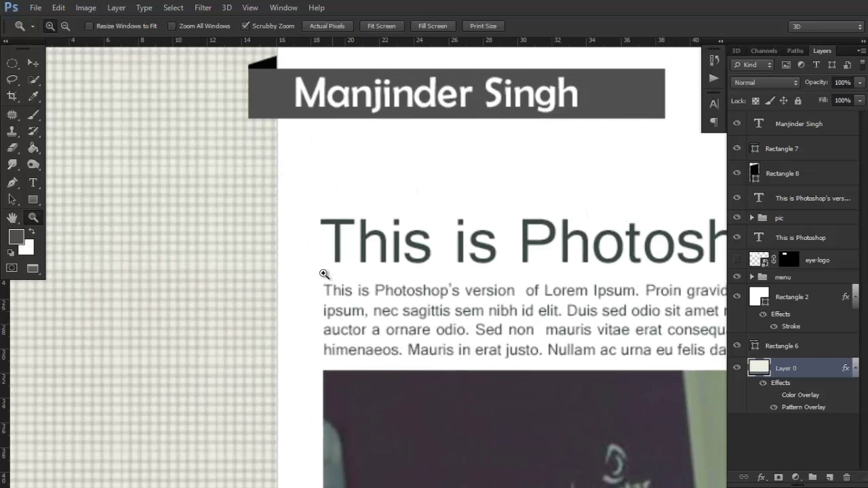
pyautogui.moveTo(323, 274); pyautogui.dragTo(316, 271)
pyautogui.click(402, 281)
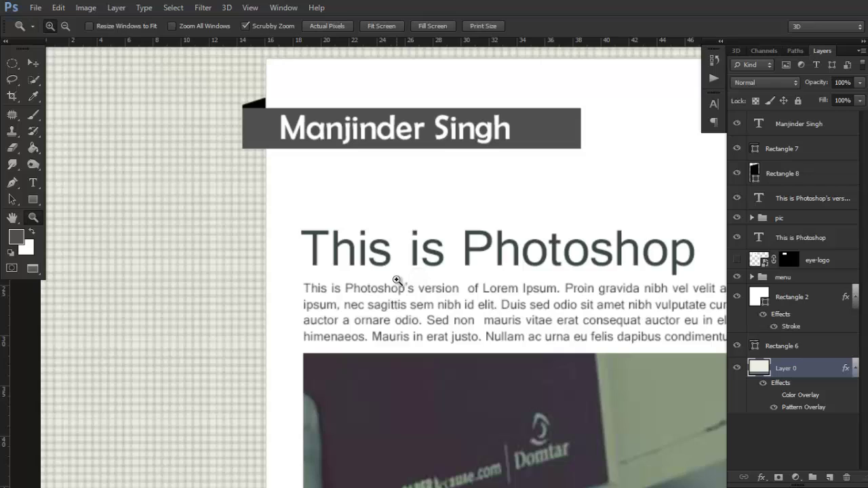